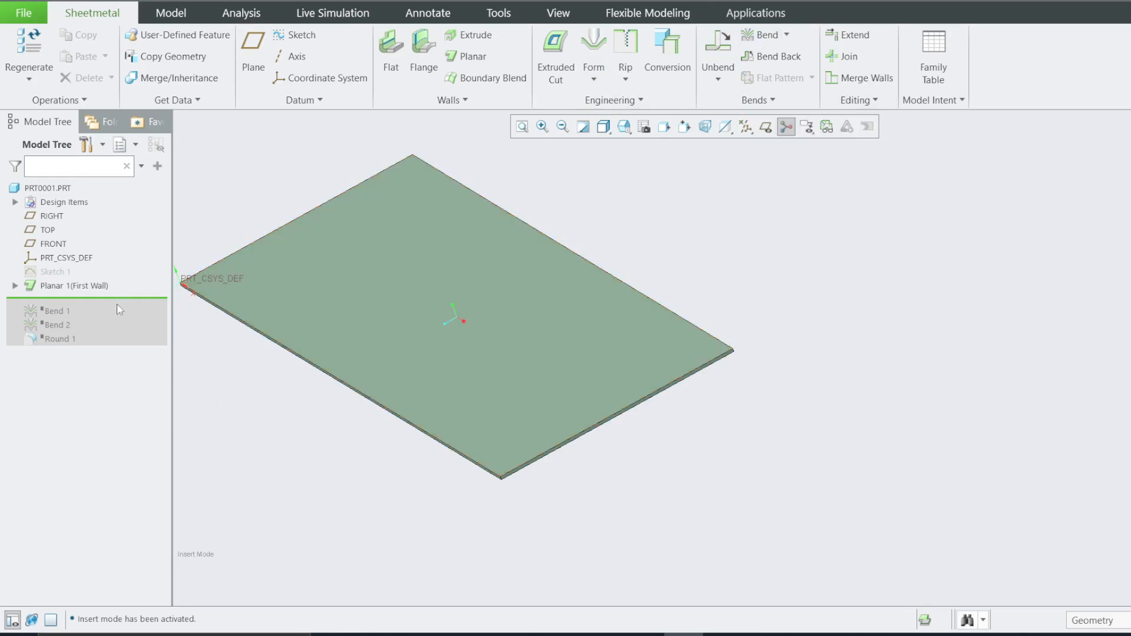
# - Roll the model forward through Bend 1, examine its profile from the front, and roll back to the first wall
pyautogui.moveTo(115, 299)
pyautogui.mouseDown()
pyautogui.moveTo(117, 323)
pyautogui.moveTo(111, 313)
pyautogui.mouseUp()
pyautogui.click(623, 126)
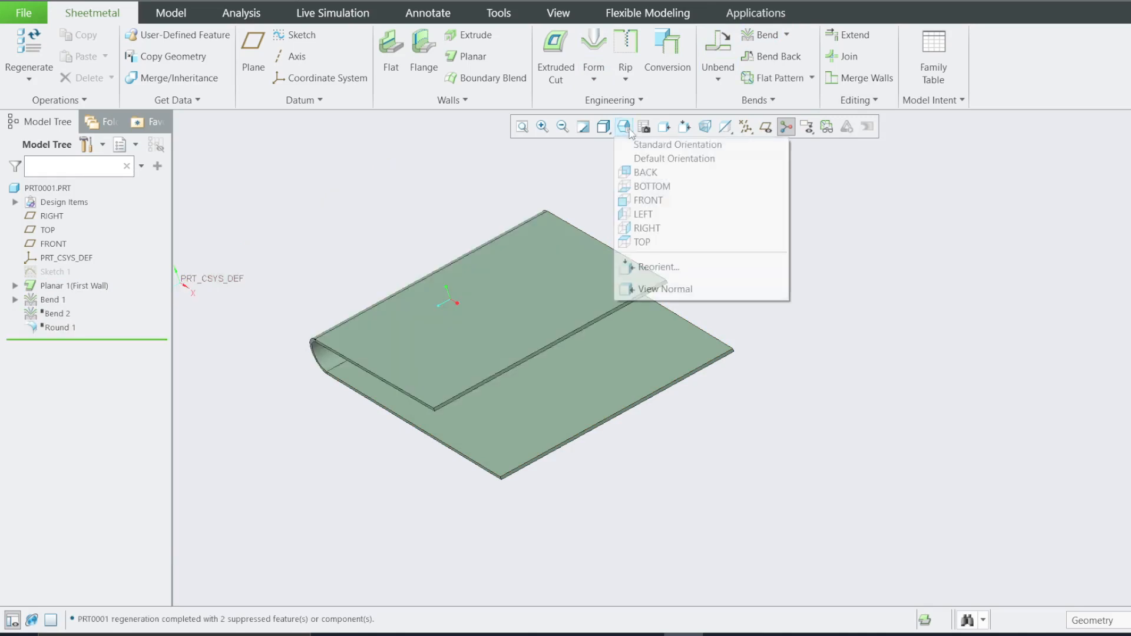
pyautogui.click(646, 198)
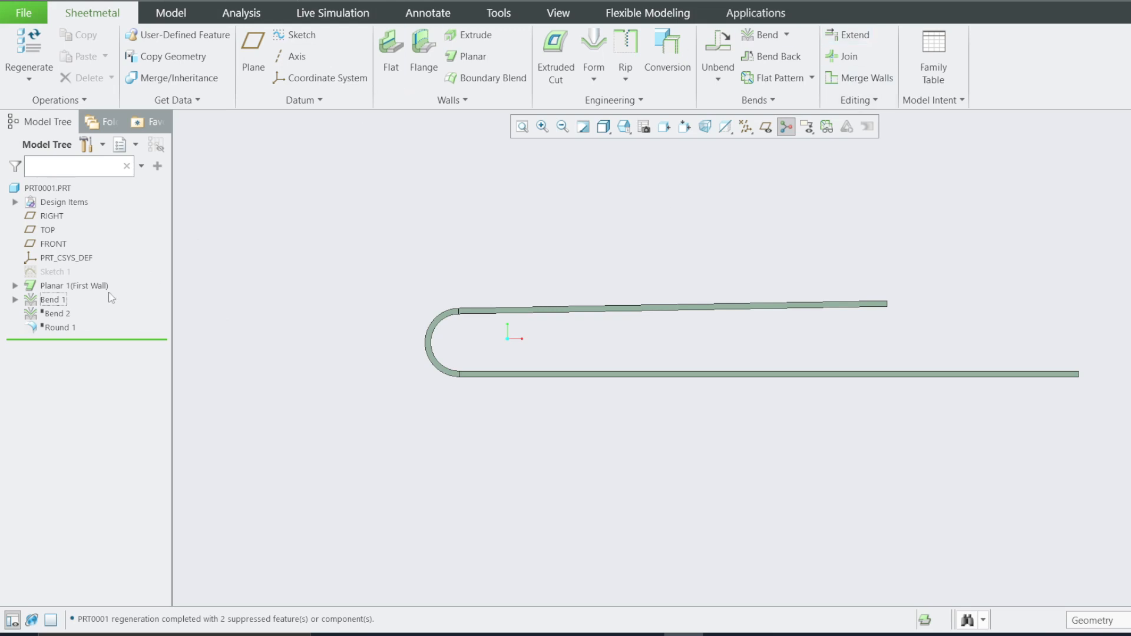
pyautogui.moveTo(88, 340); pyautogui.dragTo(122, 294)
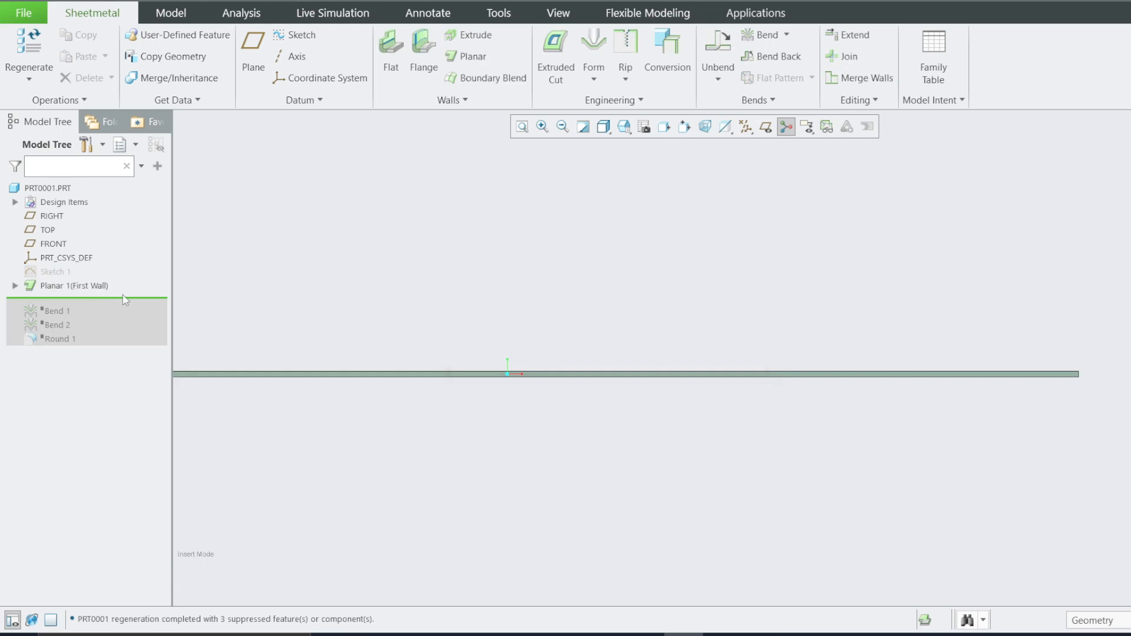
pyautogui.hotkey('ctrl', 'd')
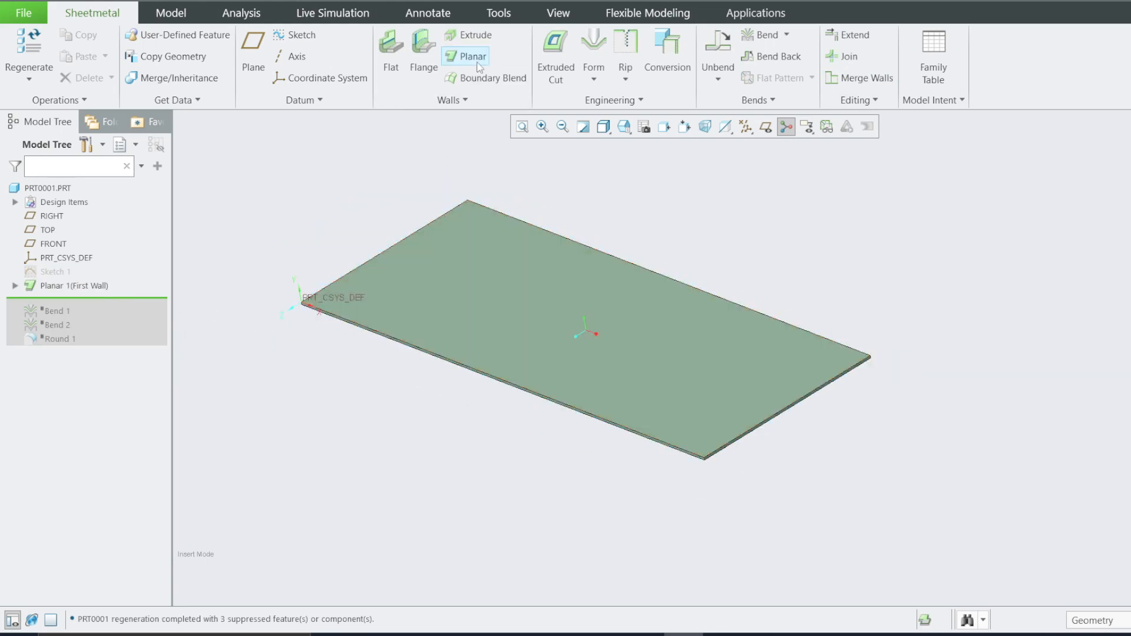
# - Edit the planar first wall's sketch, placing its length and width dimensions outside the rectangle
pyautogui.click(15, 286)
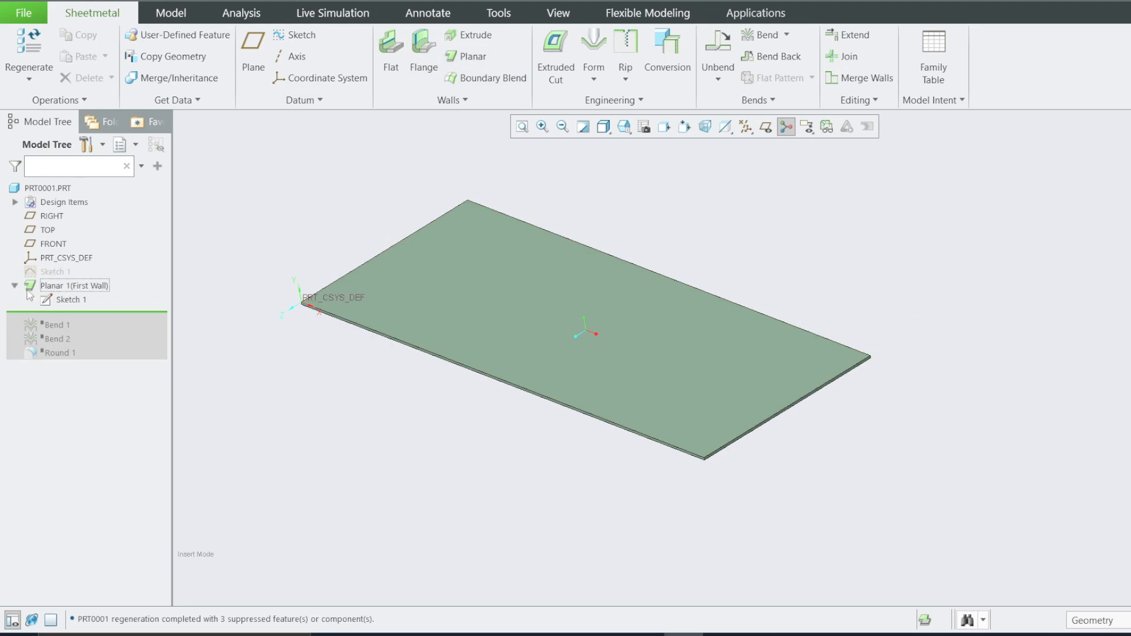
pyautogui.click(66, 301)
pyautogui.click(76, 255)
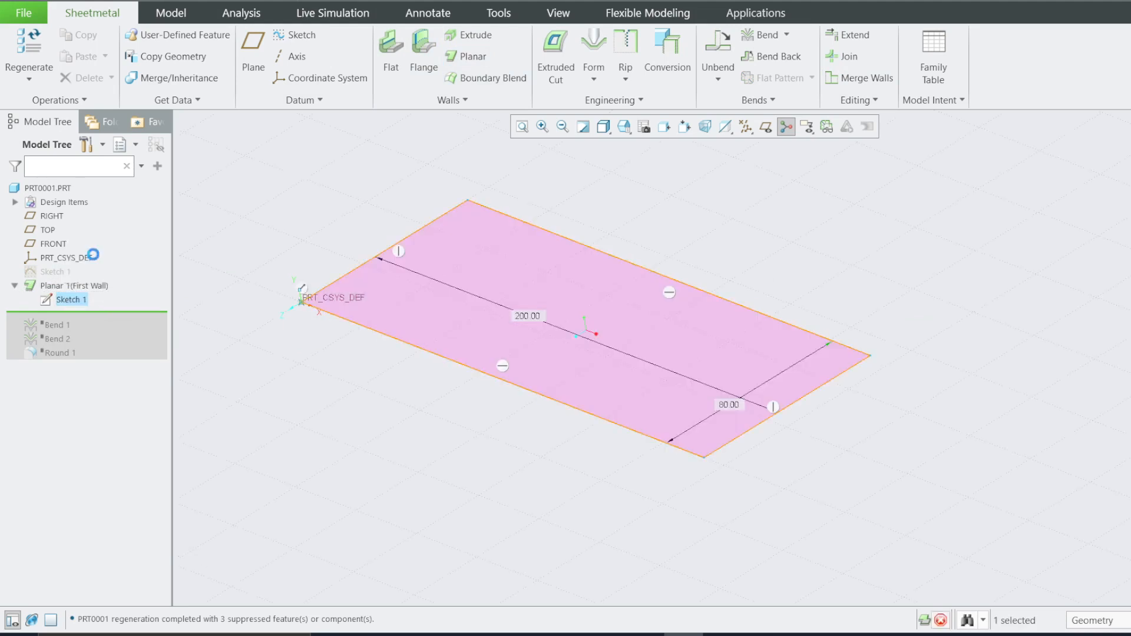
pyautogui.click(766, 126)
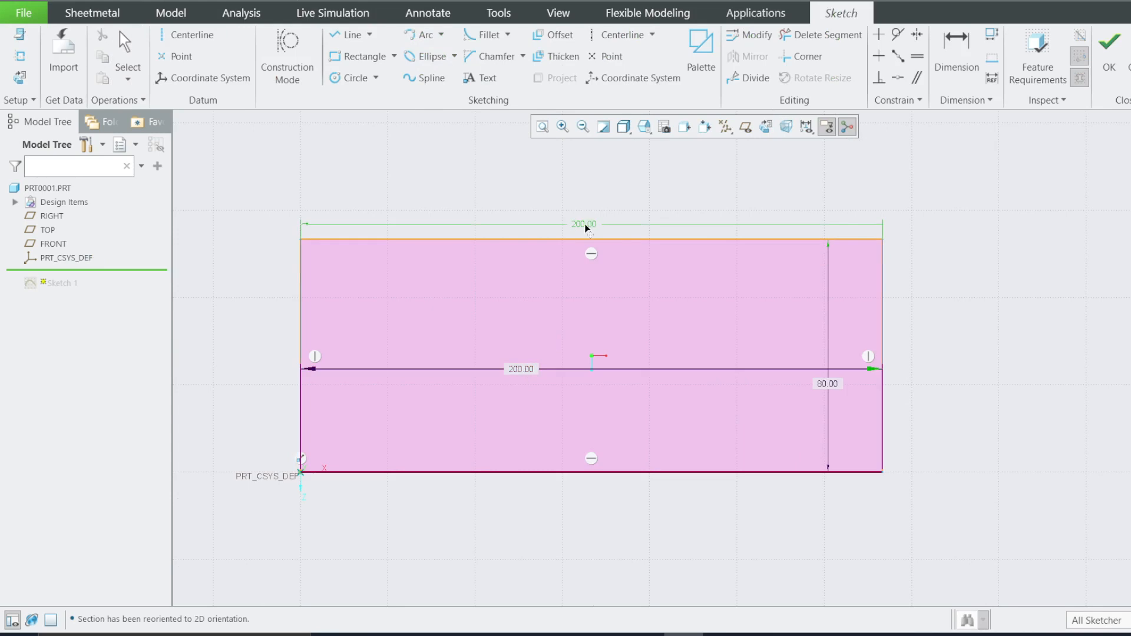
pyautogui.moveTo(827, 384); pyautogui.dragTo(929, 395)
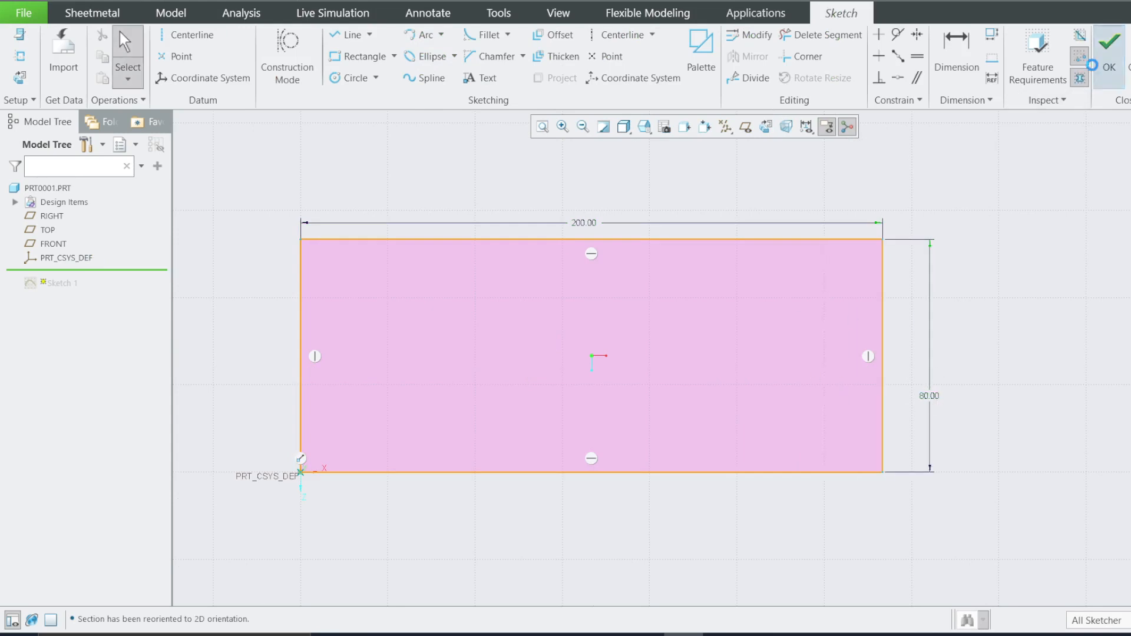
pyautogui.click(1109, 51)
# - Redefine the planar first wall to try the opposite thickness direction, and restore the original direction
pyautogui.rightClick(65, 286)
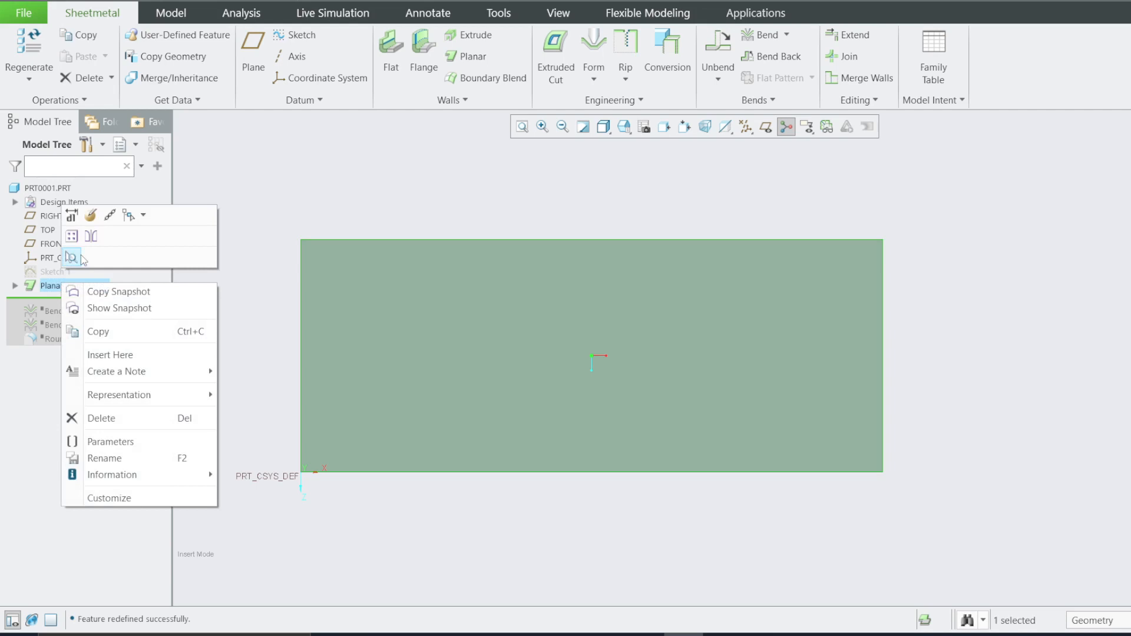
pyautogui.click(92, 216)
pyautogui.doubleClick(99, 69)
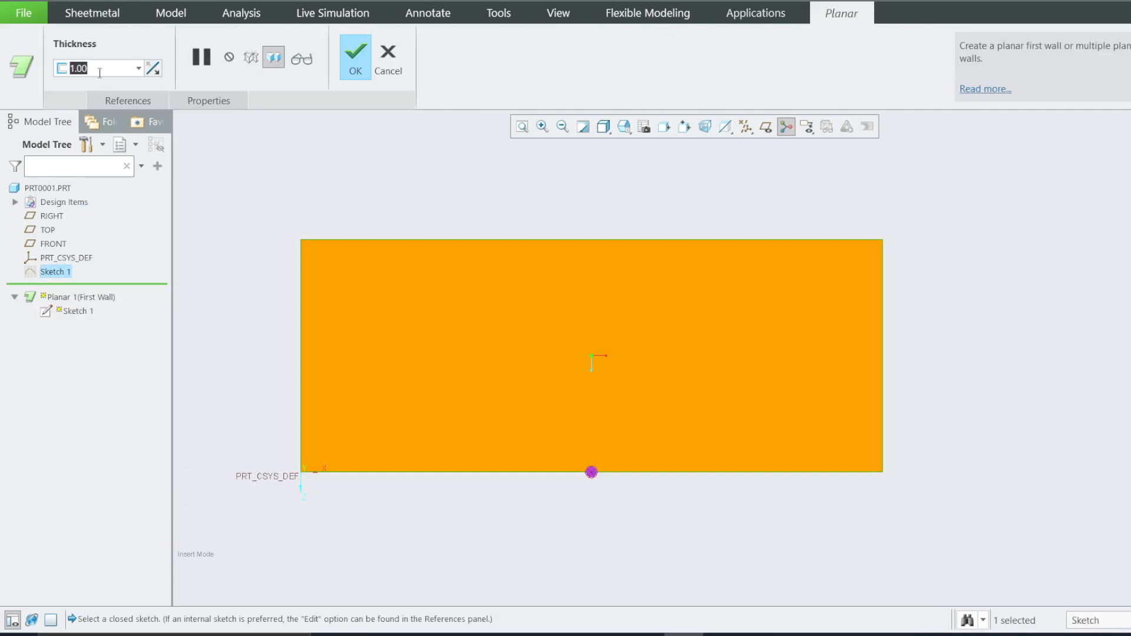
pyautogui.click(624, 127)
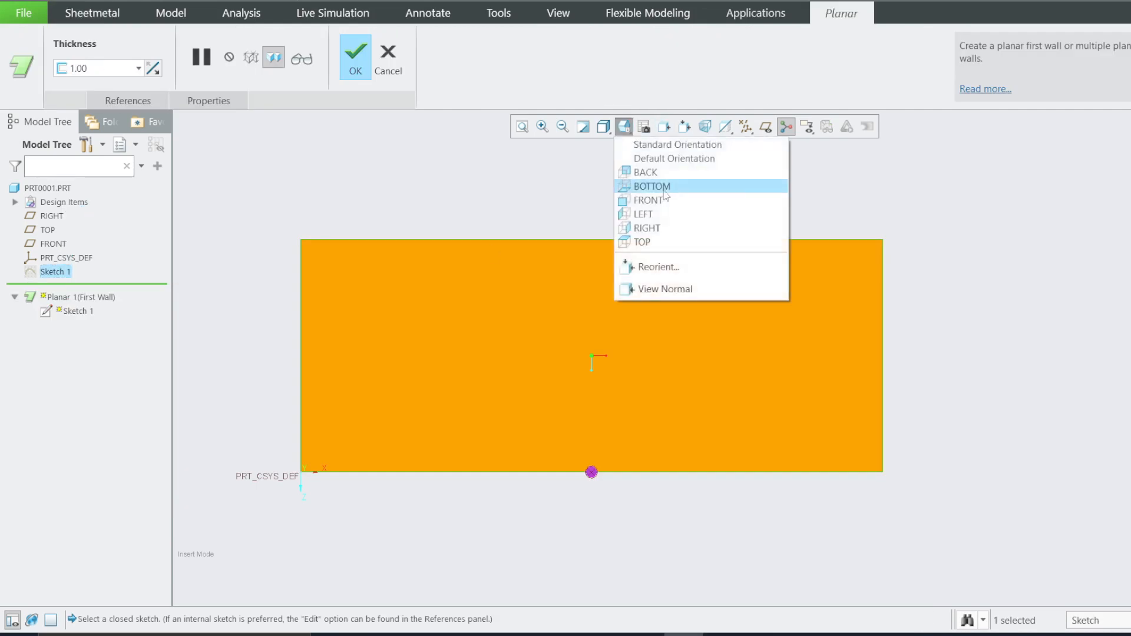
pyautogui.click(664, 199)
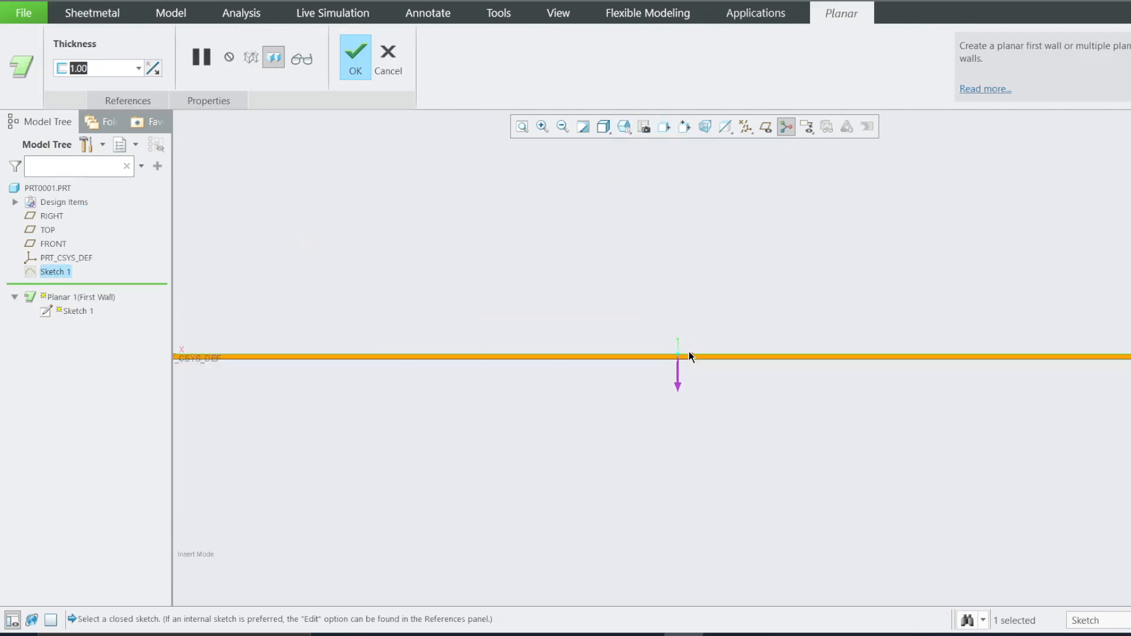
pyautogui.click(153, 68)
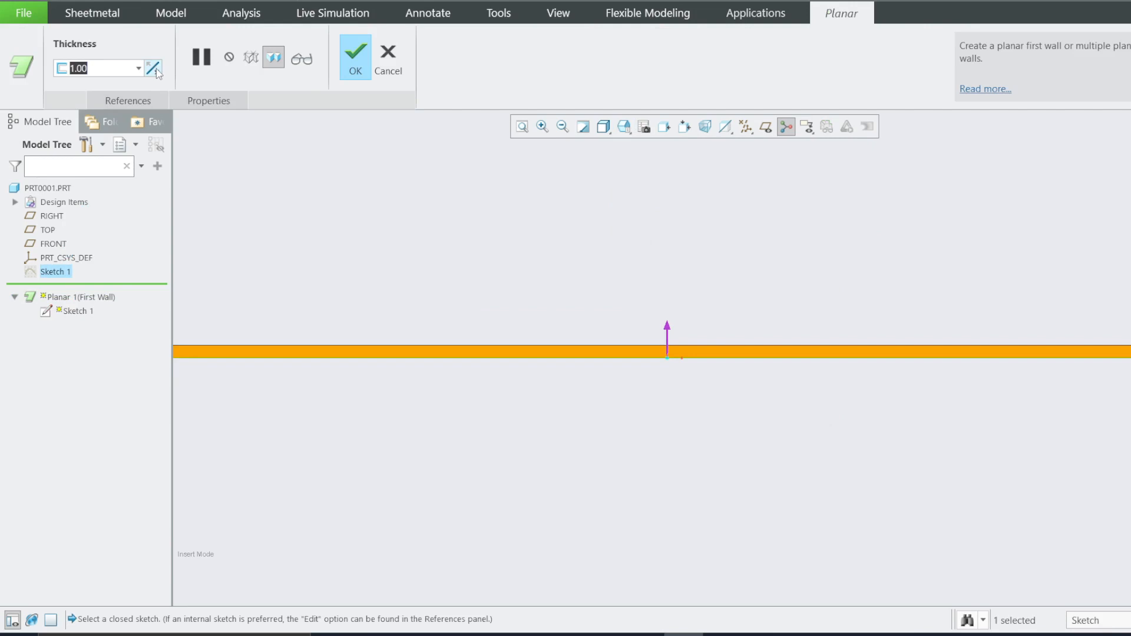
pyautogui.click(155, 69)
pyautogui.click(355, 57)
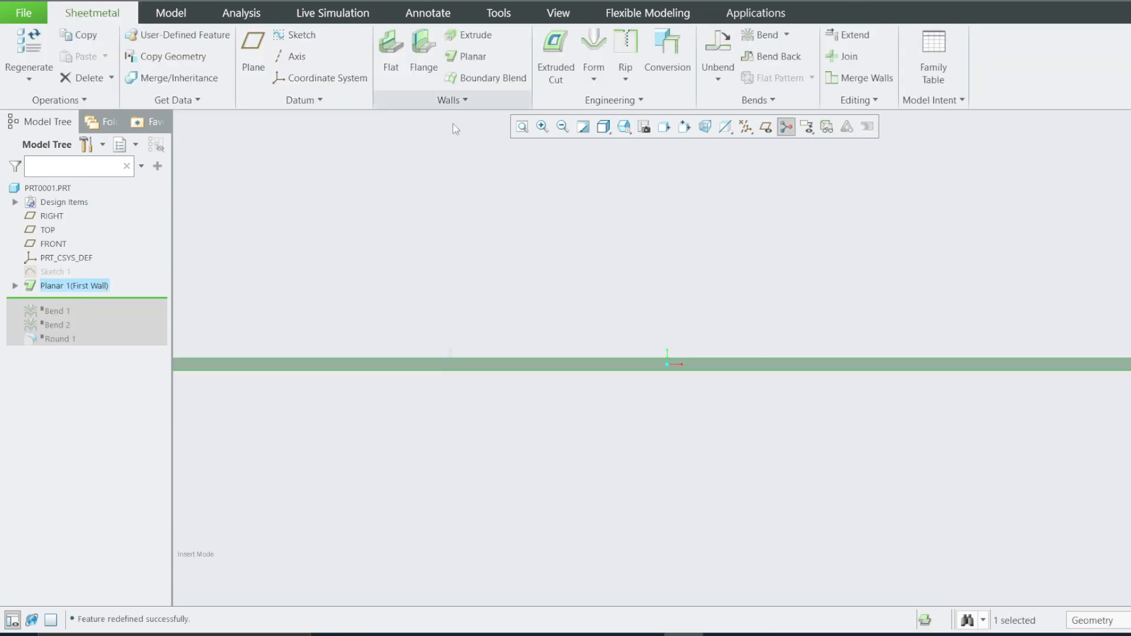
pyautogui.hotkey('ctrl', 'd')
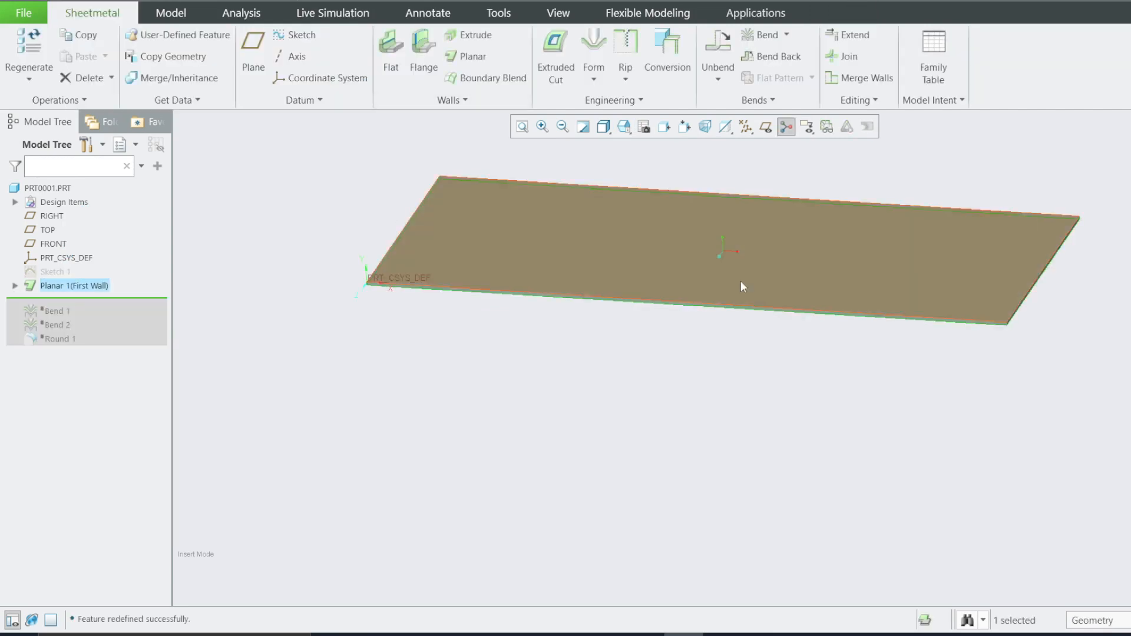
pyautogui.moveTo(784, 257)
pyautogui.mouseDown(button='middle')
pyautogui.moveTo(750, 277)
pyautogui.moveTo(769, 273)
pyautogui.mouseUp(button='middle')
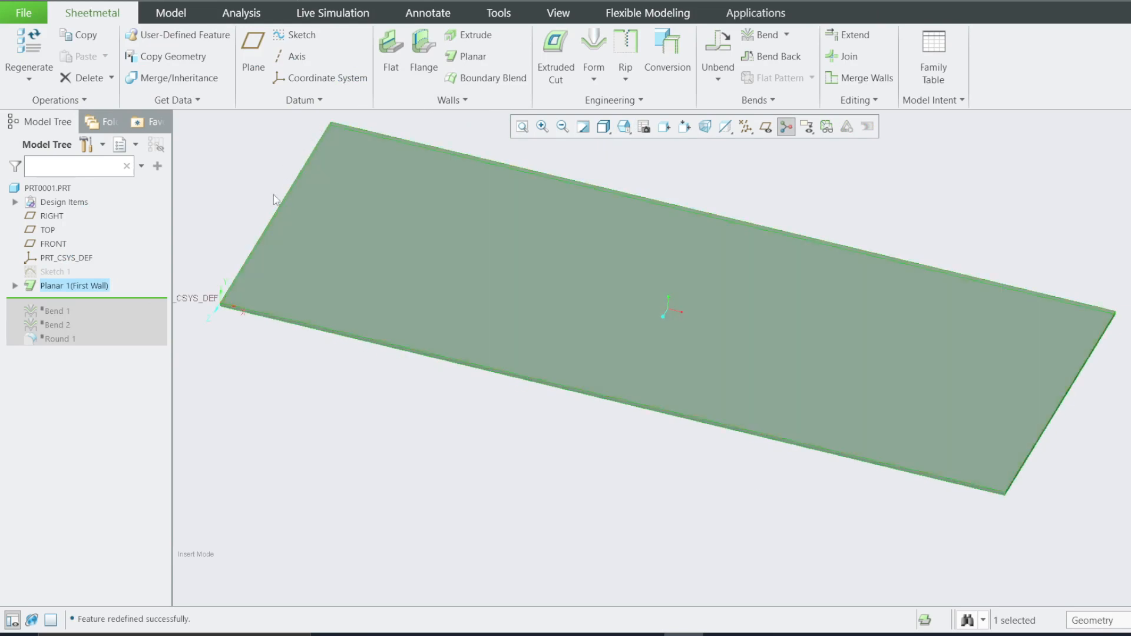
pyautogui.click(424, 50)
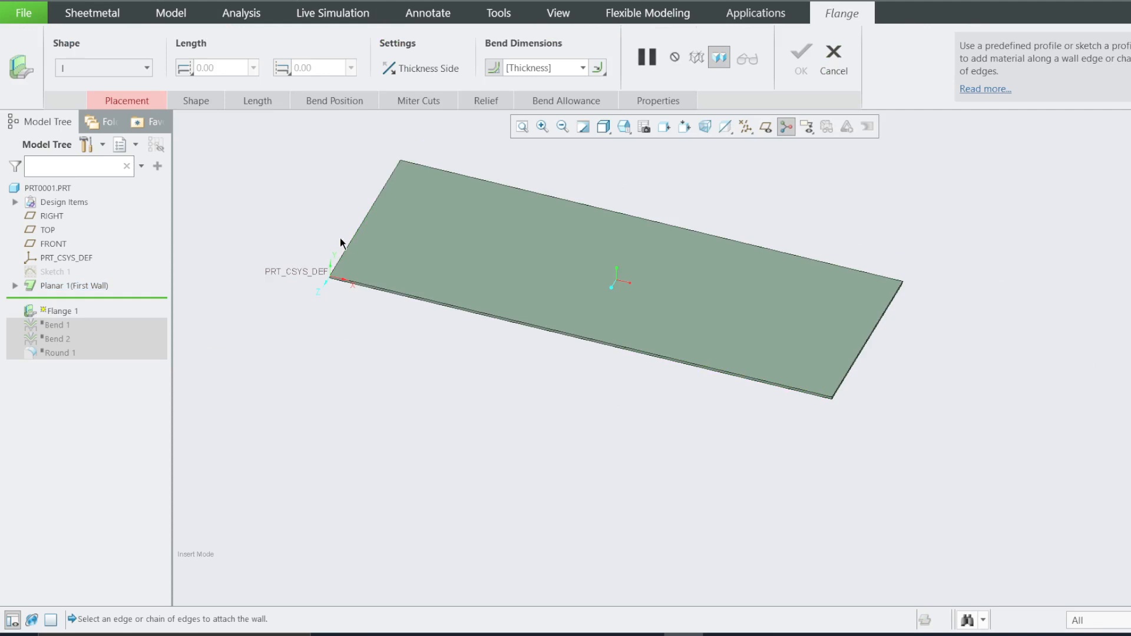
pyautogui.click(378, 193)
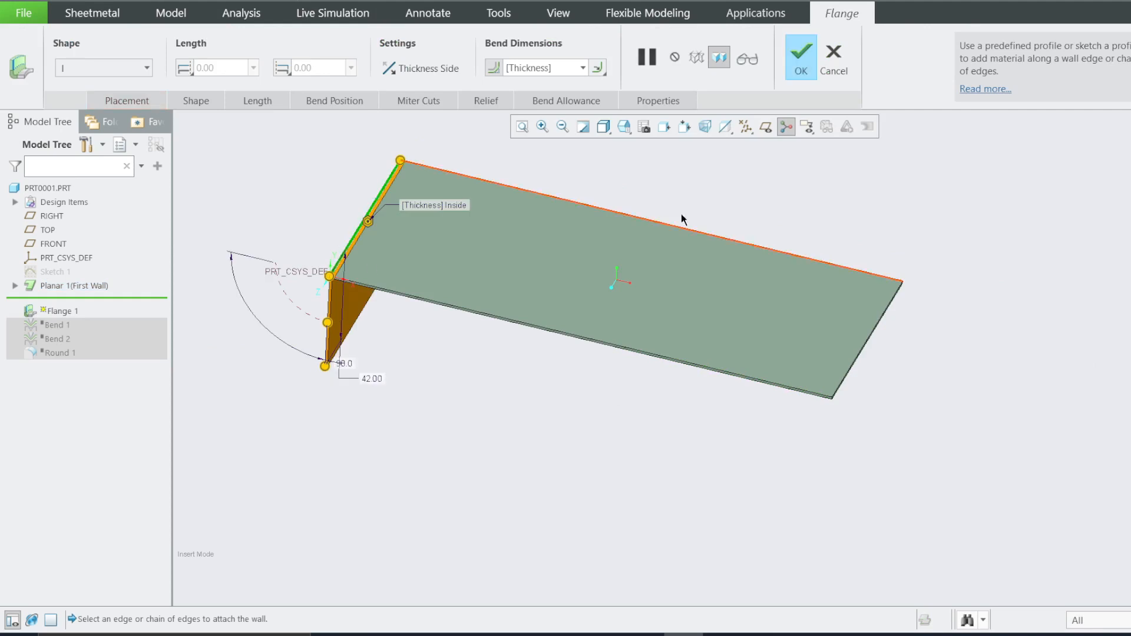
pyautogui.click(833, 59)
pyautogui.click(611, 344)
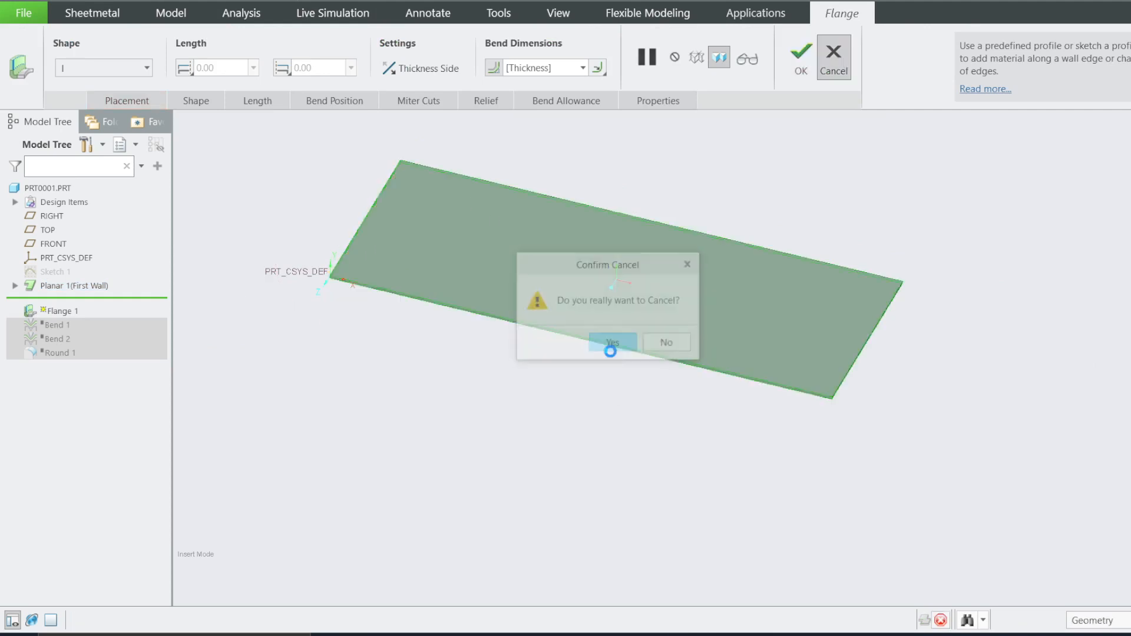
pyautogui.click(423, 50)
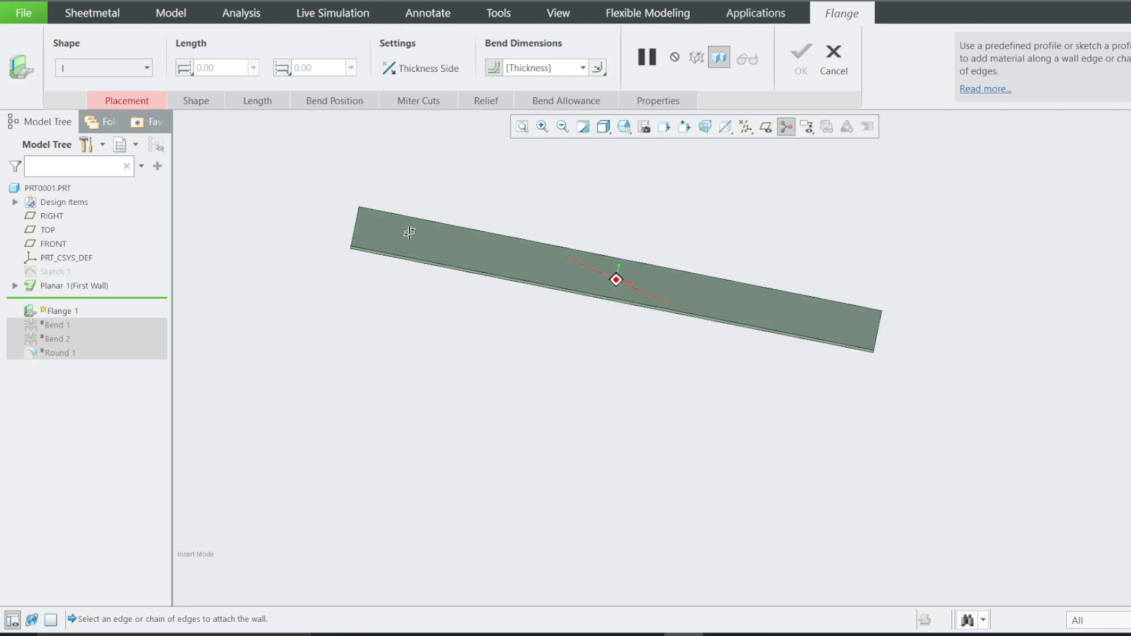
pyautogui.moveTo(408, 233)
pyautogui.mouseDown(button='middle')
pyautogui.moveTo(383, 228)
pyautogui.moveTo(353, 250)
pyautogui.moveTo(354, 267)
pyautogui.mouseUp(button='middle')
pyautogui.click(354, 232)
pyautogui.scroll(4, 353, 268)
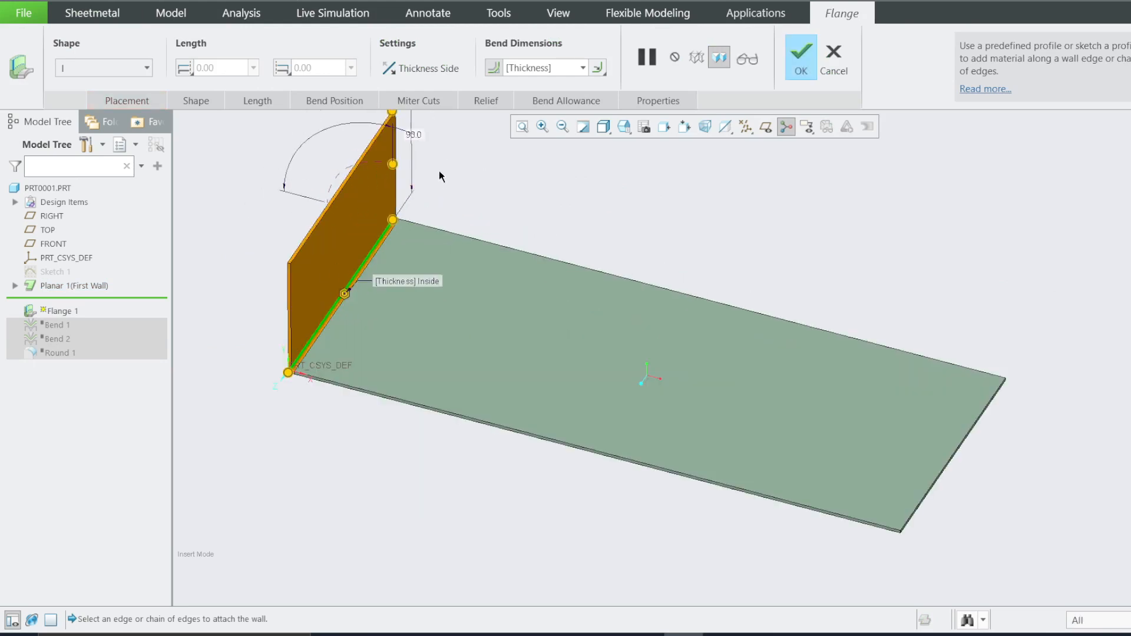
pyautogui.click(833, 59)
pyautogui.click(613, 344)
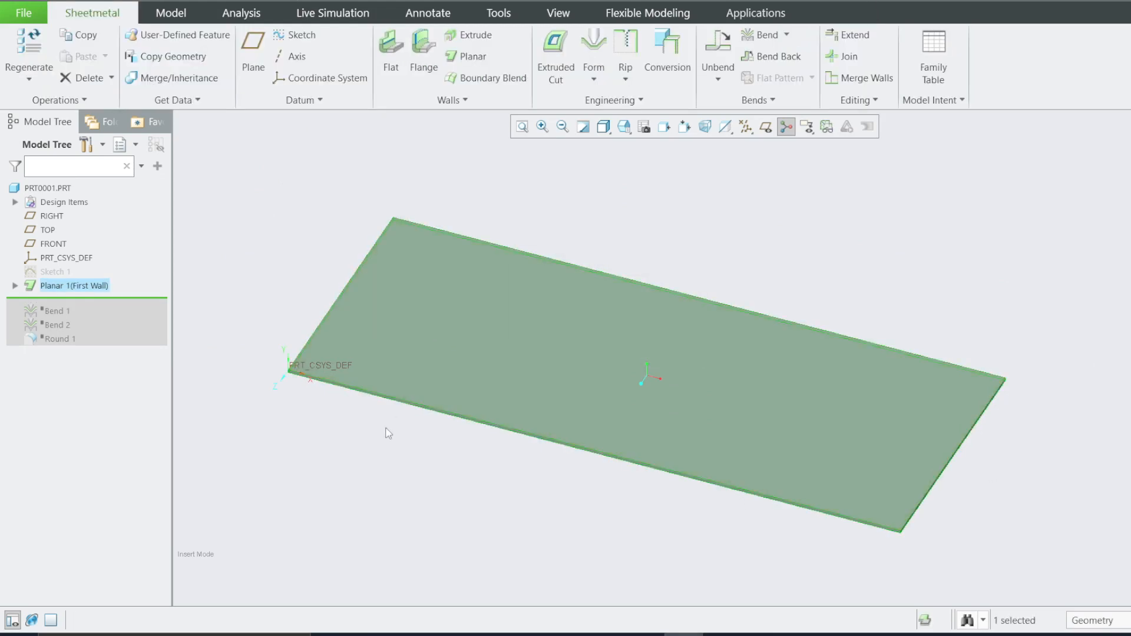
pyautogui.click(860, 233)
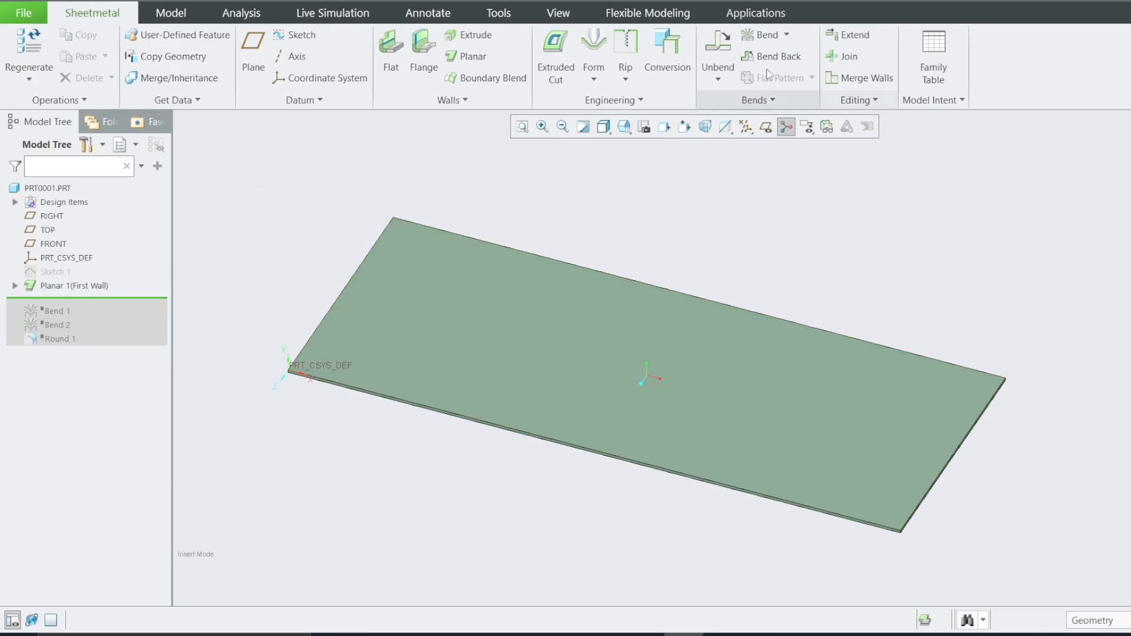
pyautogui.click(760, 35)
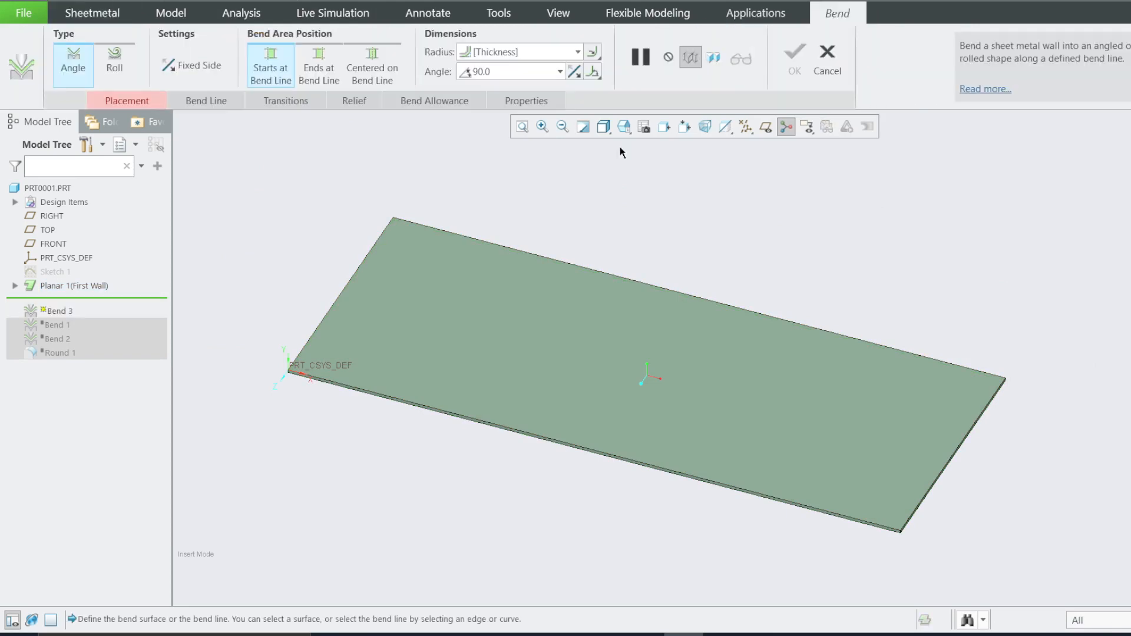
pyautogui.click(827, 56)
# - Begin a Bend feature with the planar wall's upper face as the bend surface
pyautogui.click(787, 35)
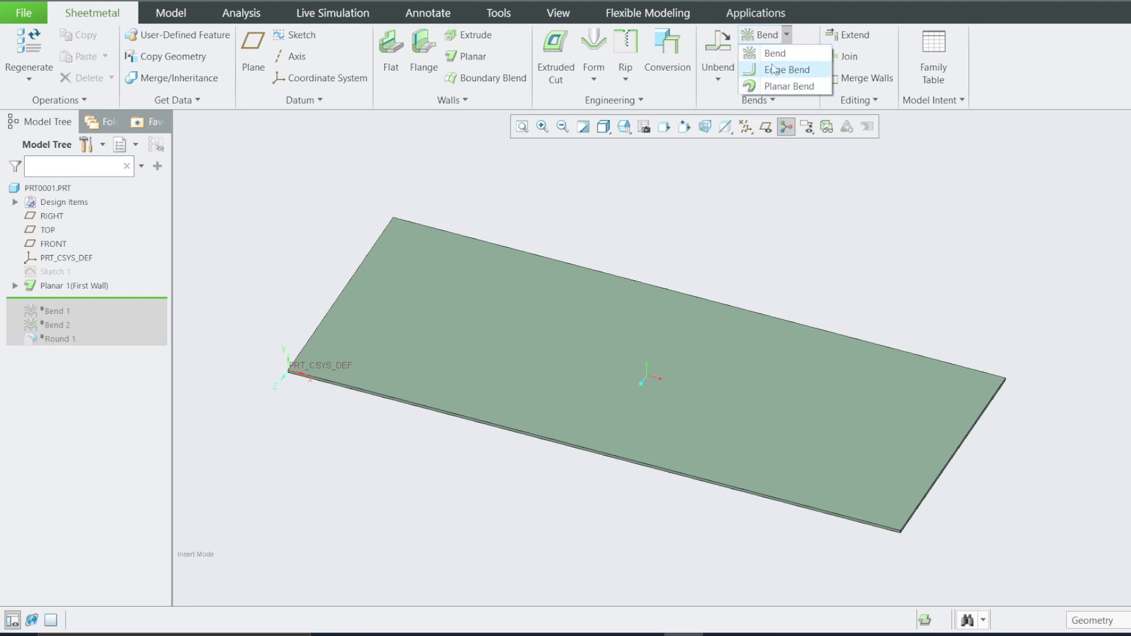
pyautogui.click(785, 52)
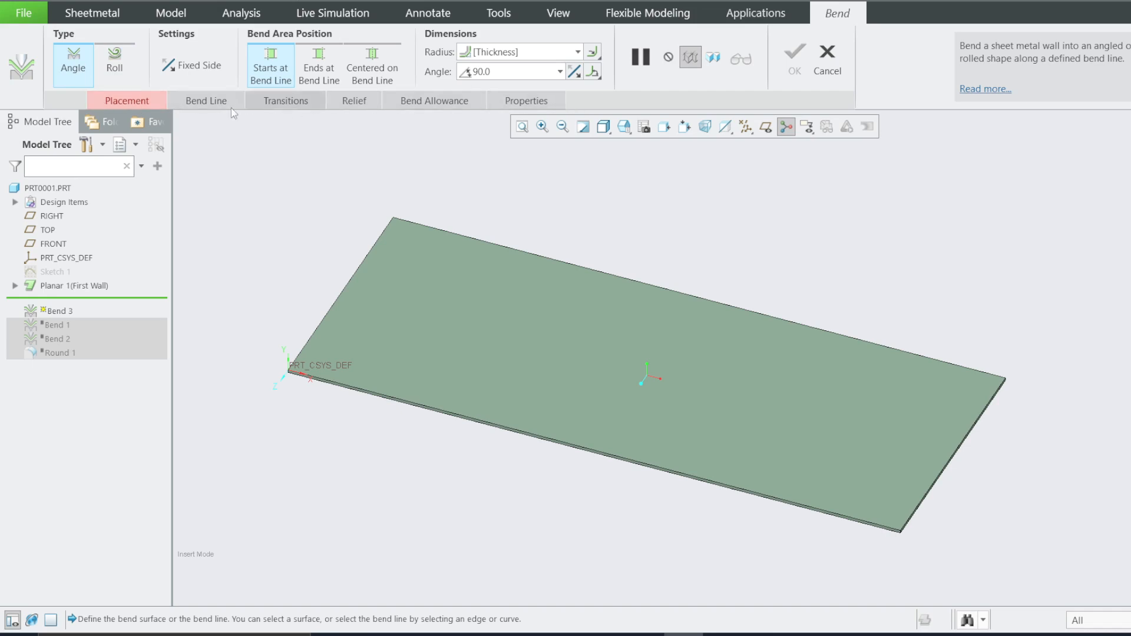
pyautogui.click(120, 101)
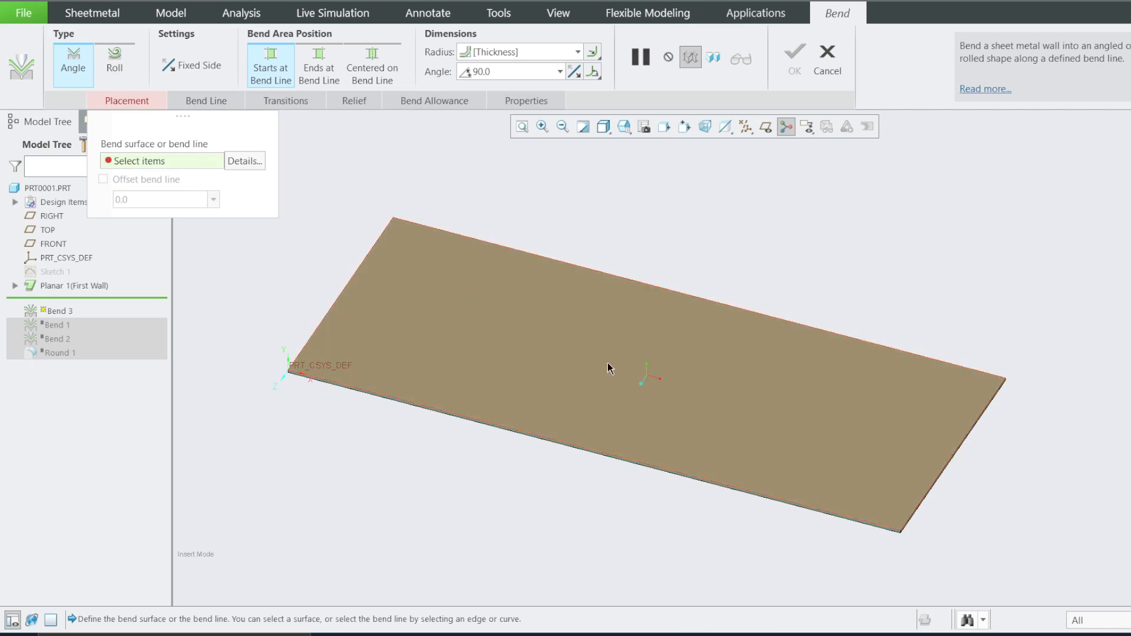
pyautogui.click(163, 162)
pyautogui.click(471, 282)
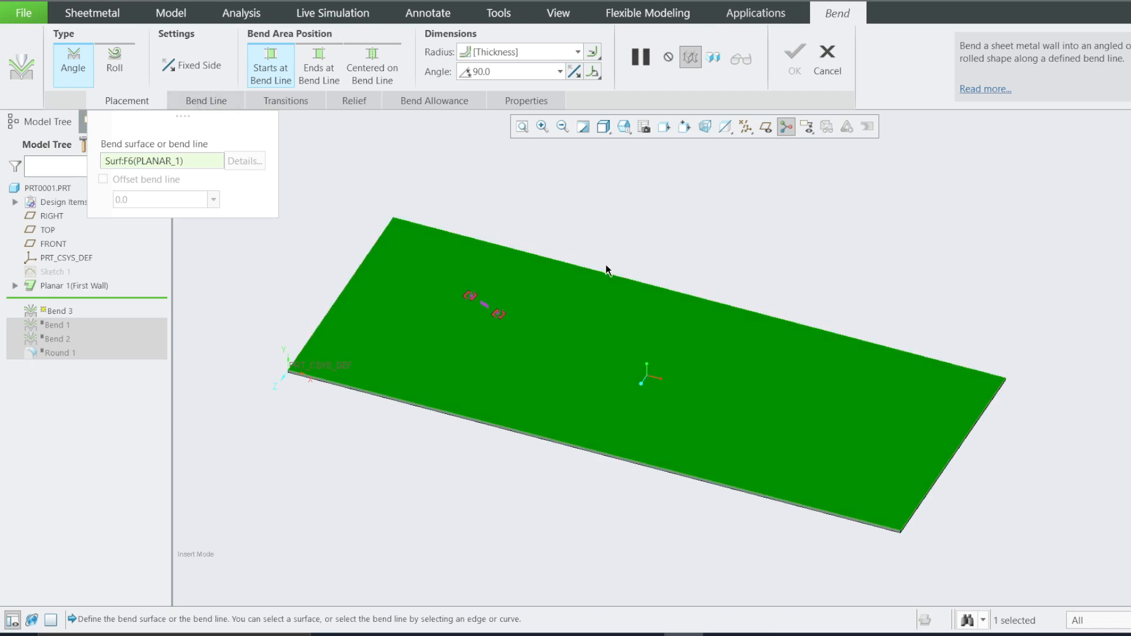
pyautogui.scroll(-5, 442, 303)
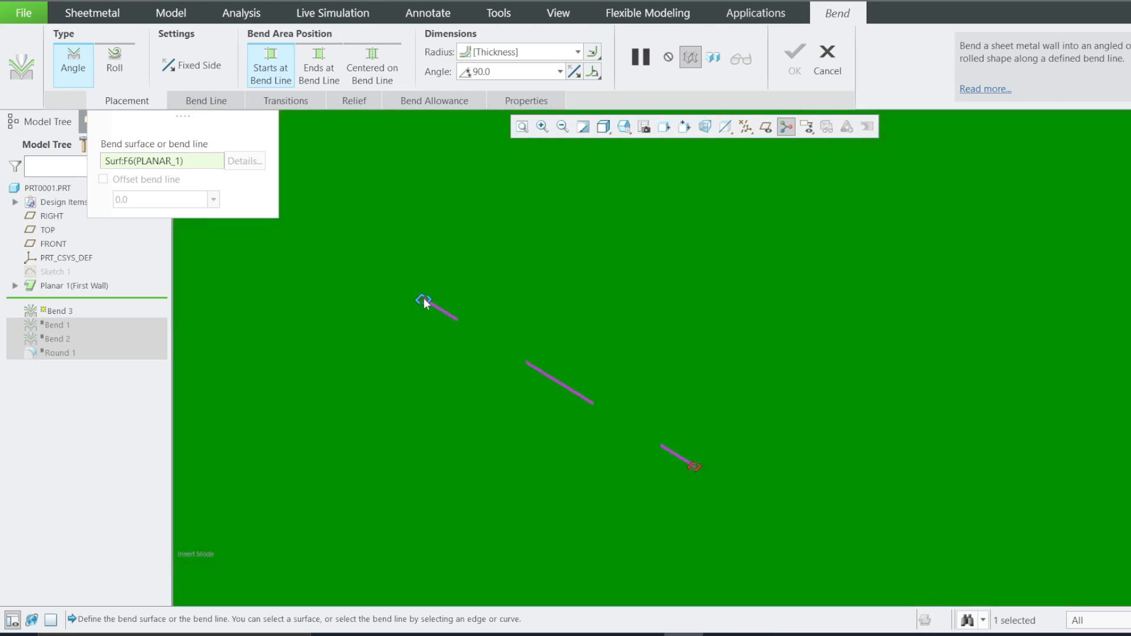
pyautogui.scroll(5, 606, 412)
pyautogui.scroll(-3, 545, 376)
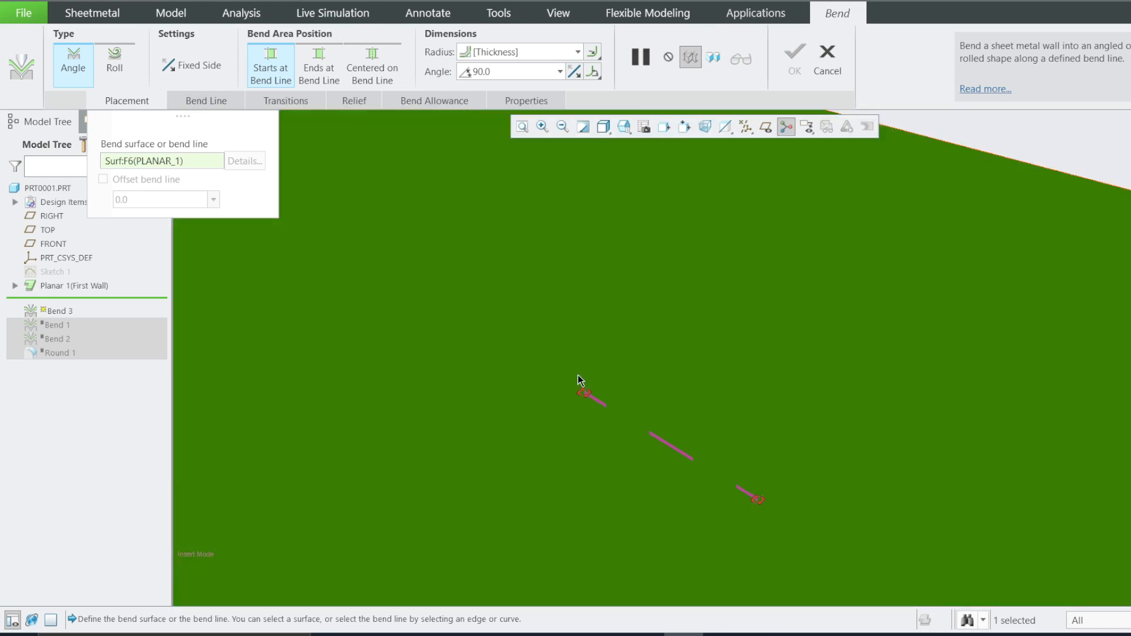
pyautogui.scroll(8, 758, 498)
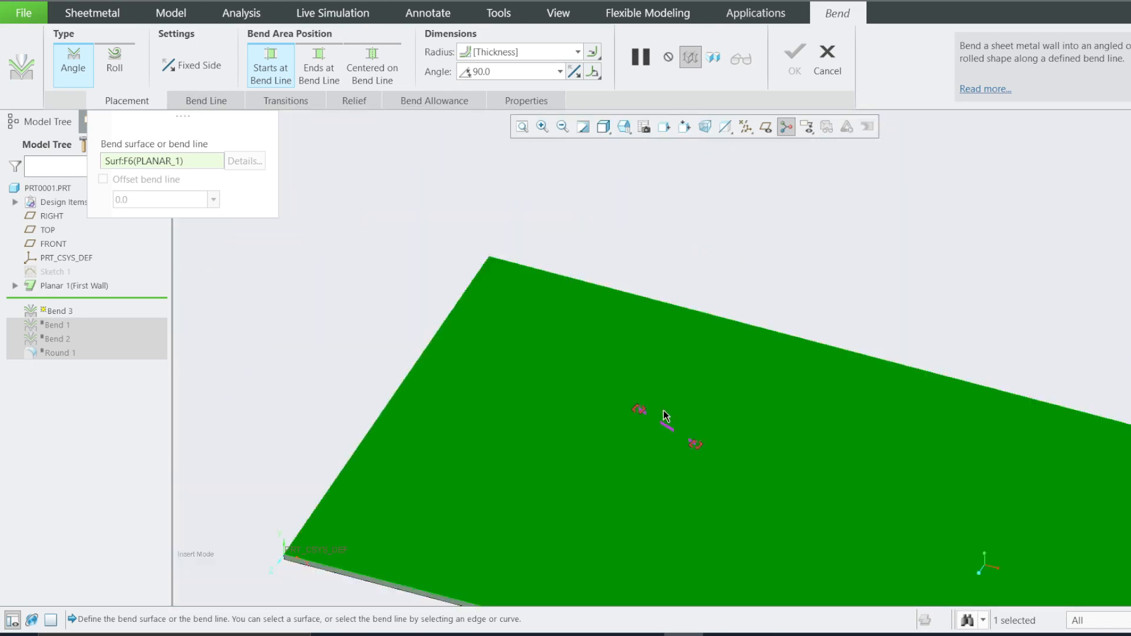
pyautogui.scroll(-3, 704, 480)
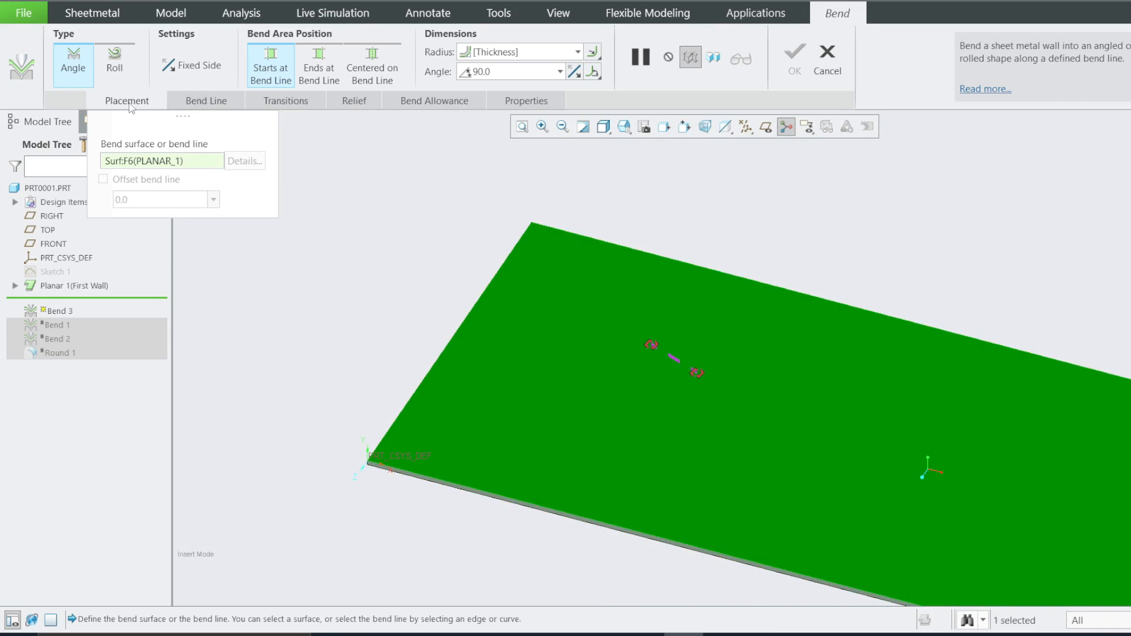
# - Sketch a vertical bend line spanning the wall's full width near its left end, parallel to the short edge
pyautogui.click(224, 103)
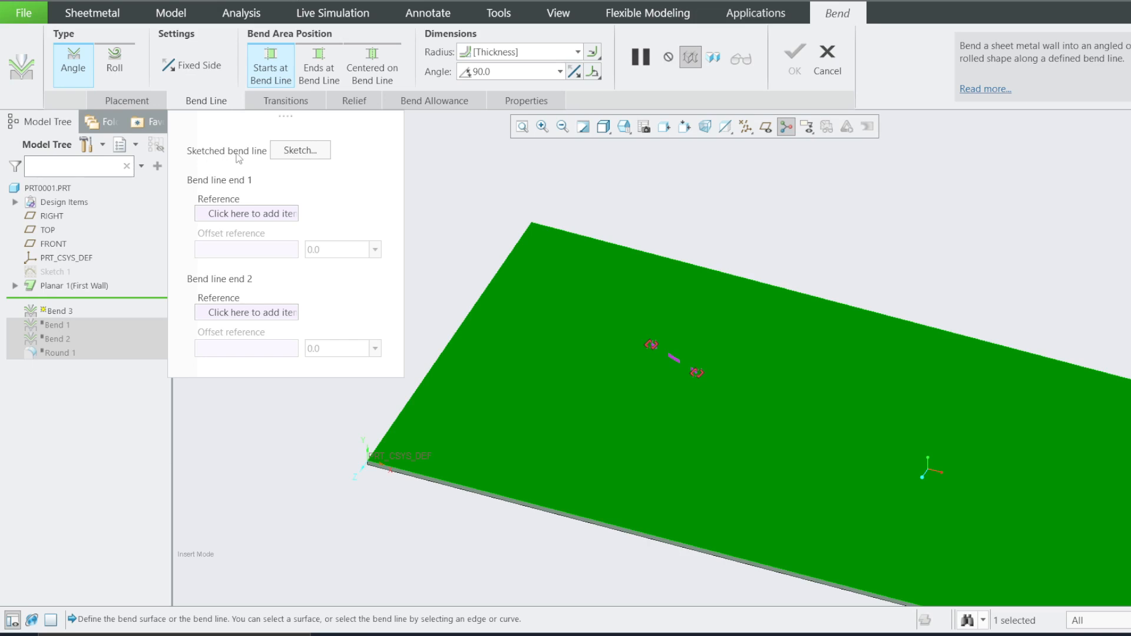
pyautogui.click(298, 151)
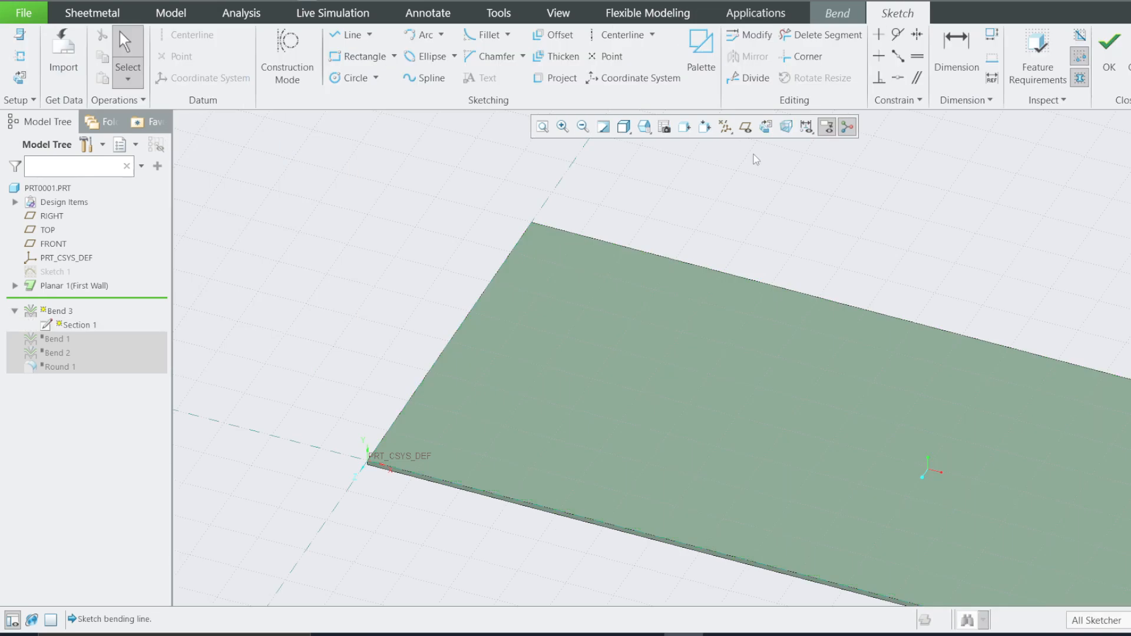
pyautogui.click(765, 127)
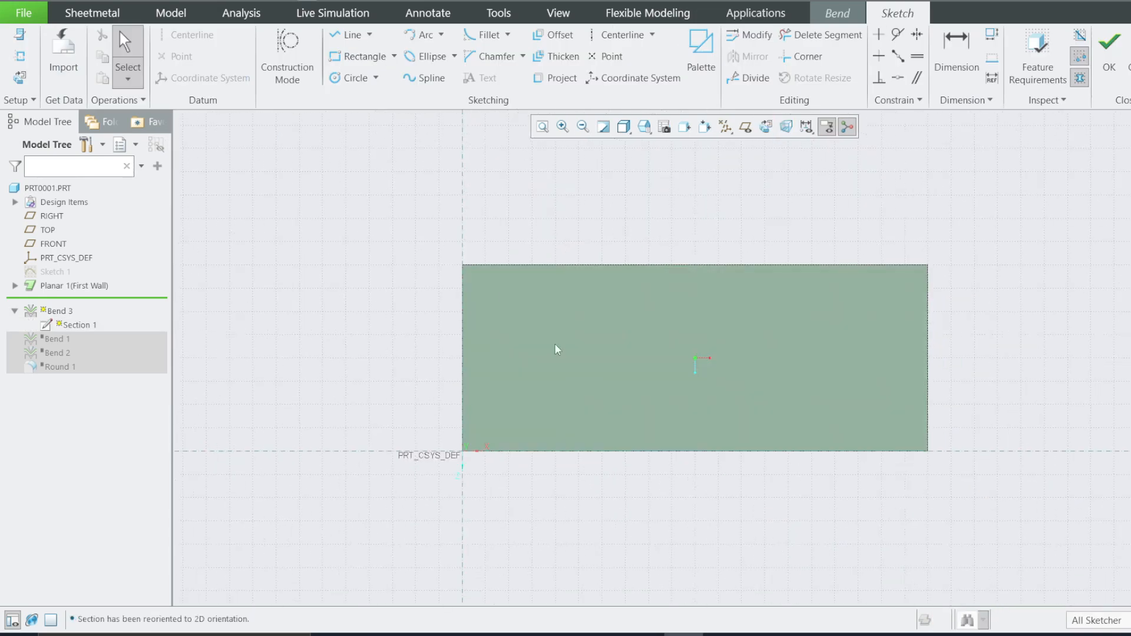
pyautogui.click(347, 35)
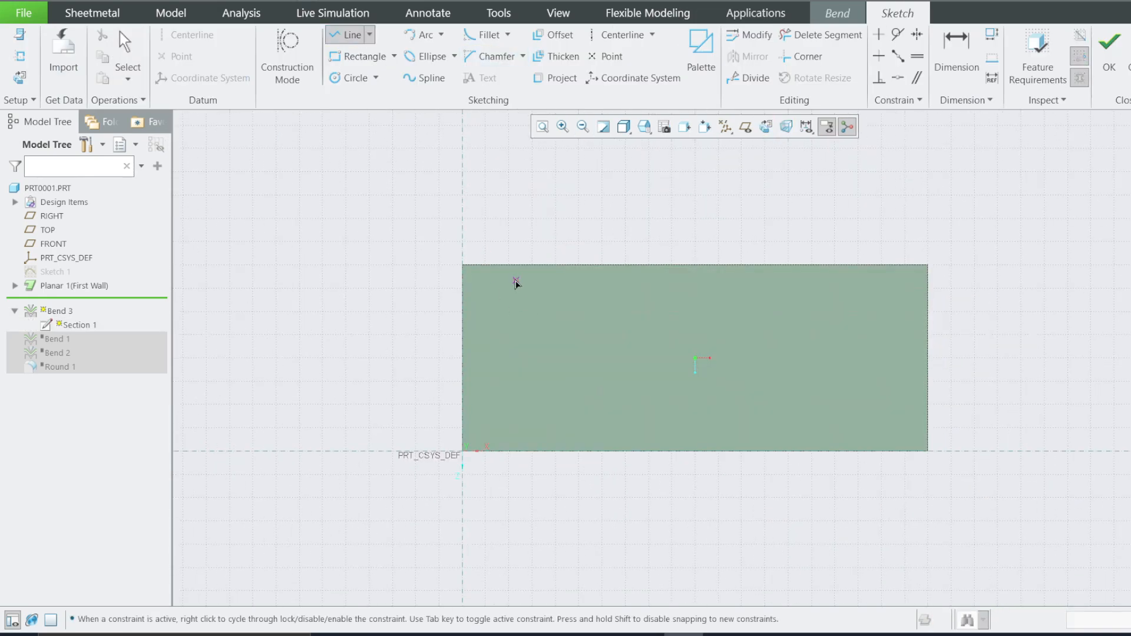
pyautogui.click(510, 265)
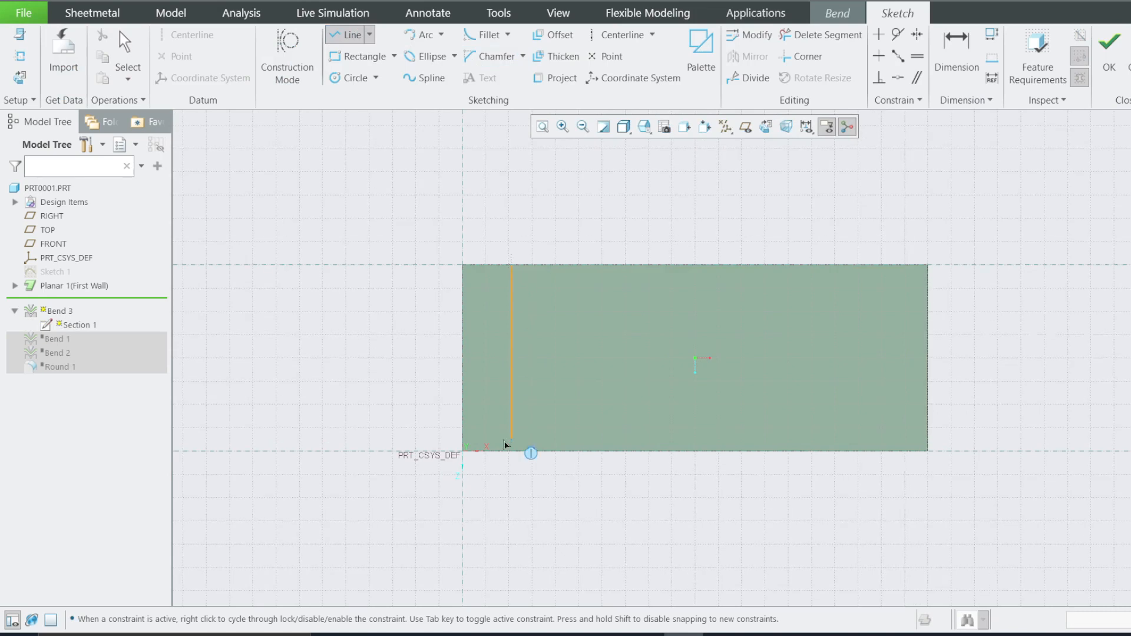
pyautogui.click(510, 451)
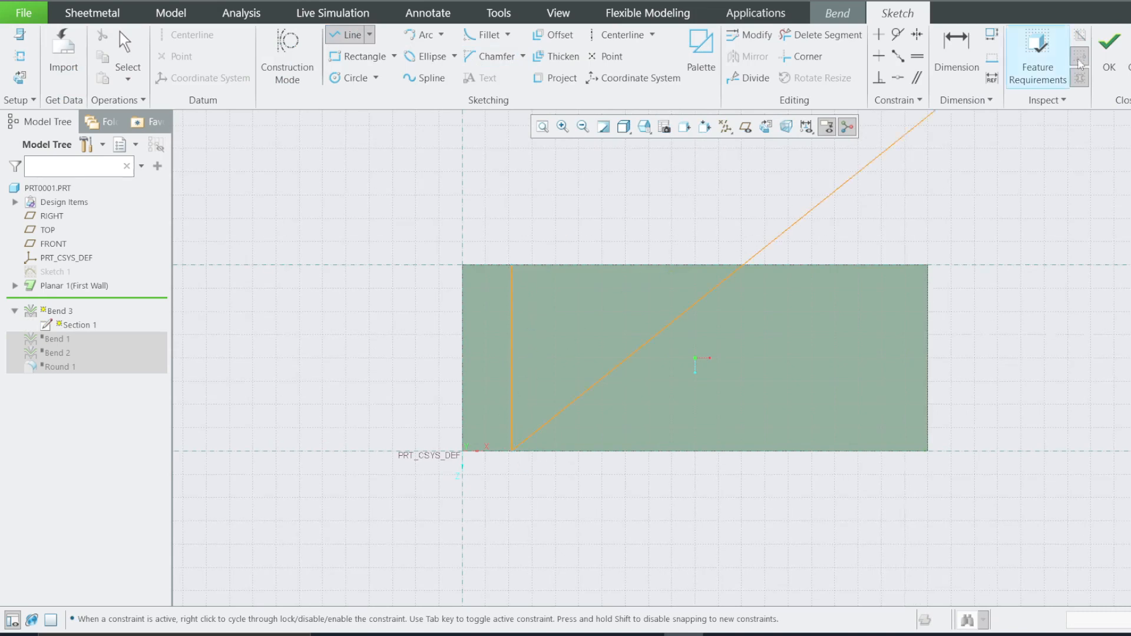
pyautogui.middleClick(811, 234)
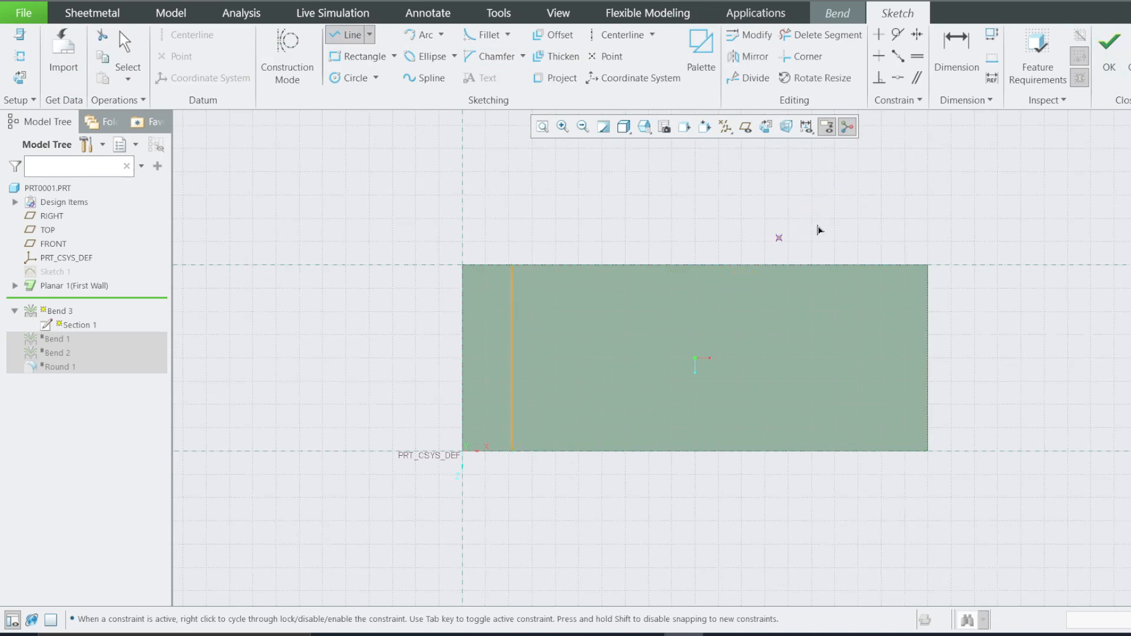
pyautogui.click(1108, 53)
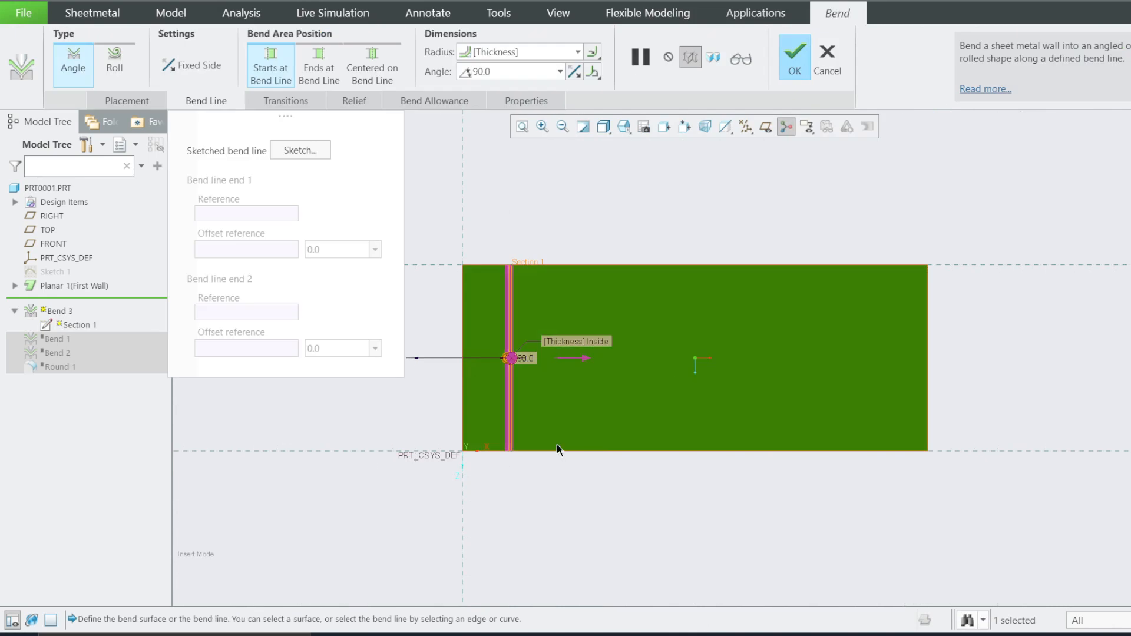
# - Reverse the bend direction so the wall's short end folds upward
pyautogui.moveTo(557, 452); pyautogui.dragTo(520, 405, button='middle')
pyautogui.scroll(-3, 445, 392)
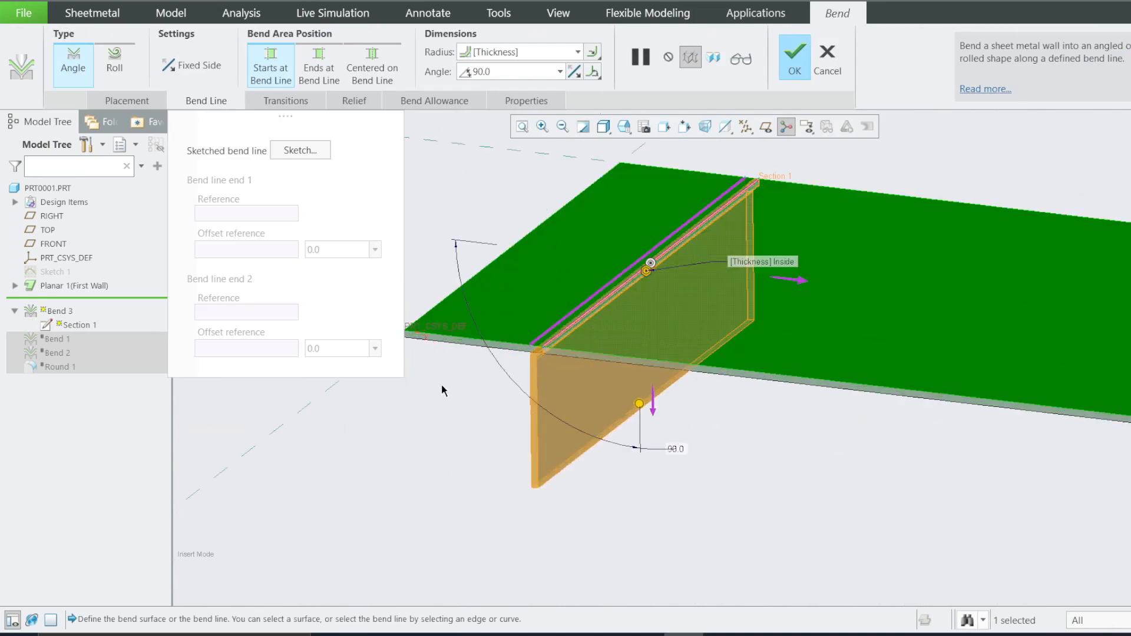
pyautogui.scroll(2, 567, 379)
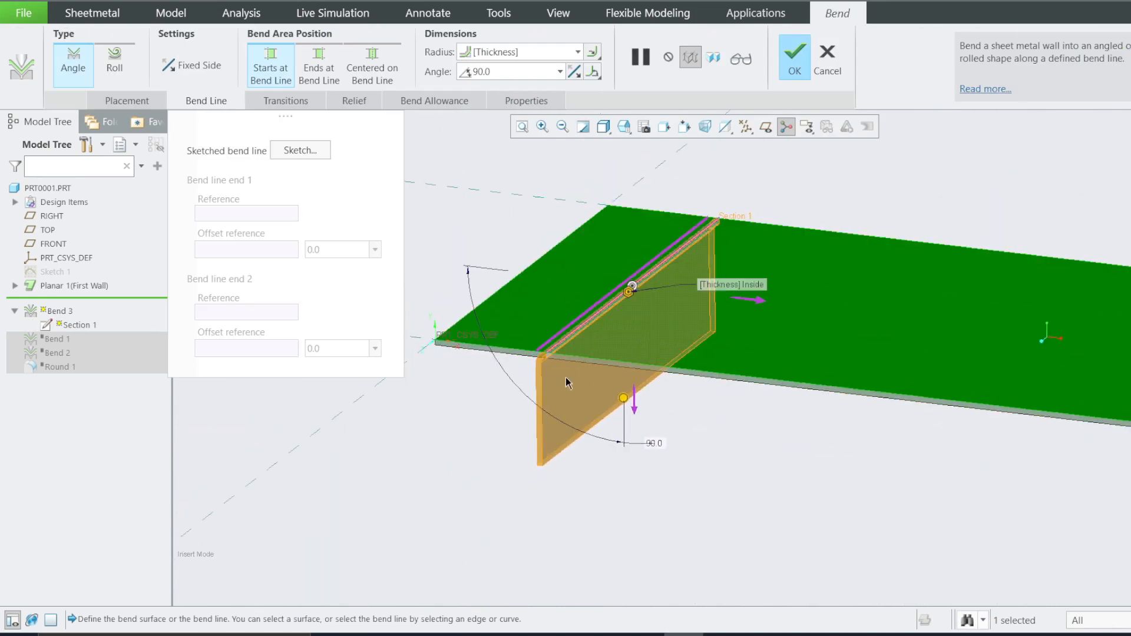
pyautogui.click(639, 416)
pyautogui.scroll(4, 575, 446)
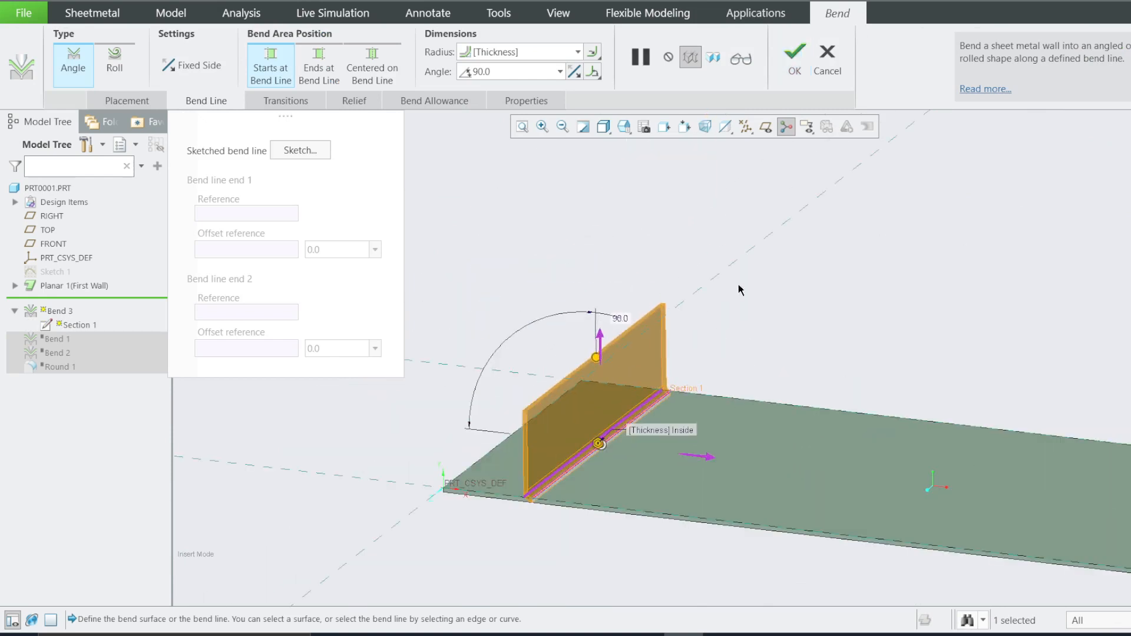
# - Try fixing the opposite side of the bend line, and restore the original fixed side
pyautogui.scroll(2, 598, 416)
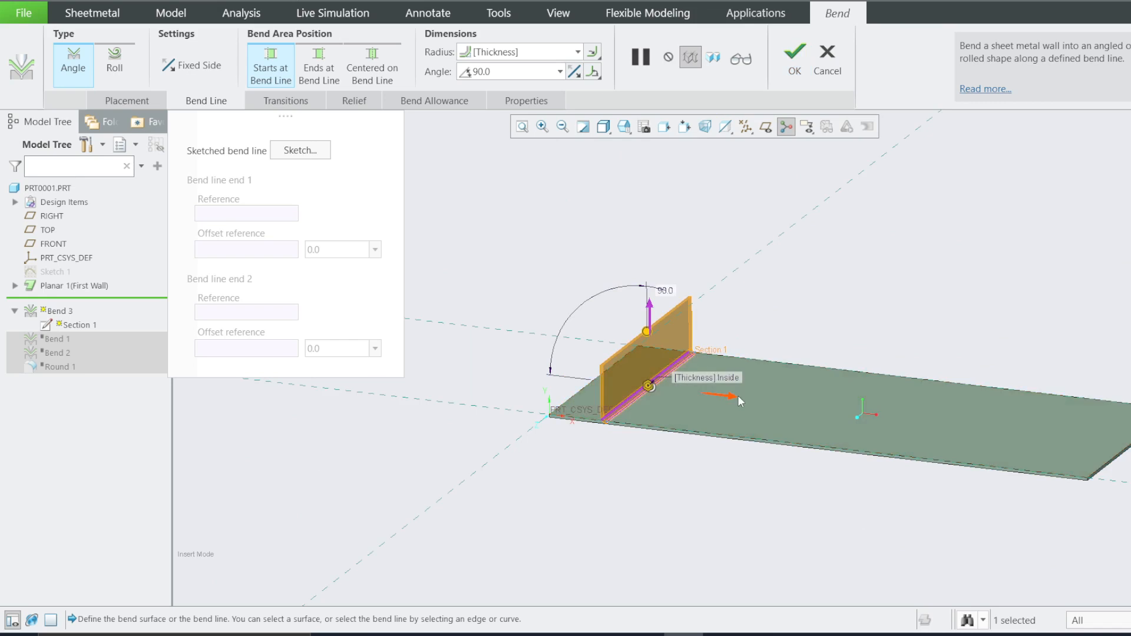
pyautogui.scroll(-5, 738, 386)
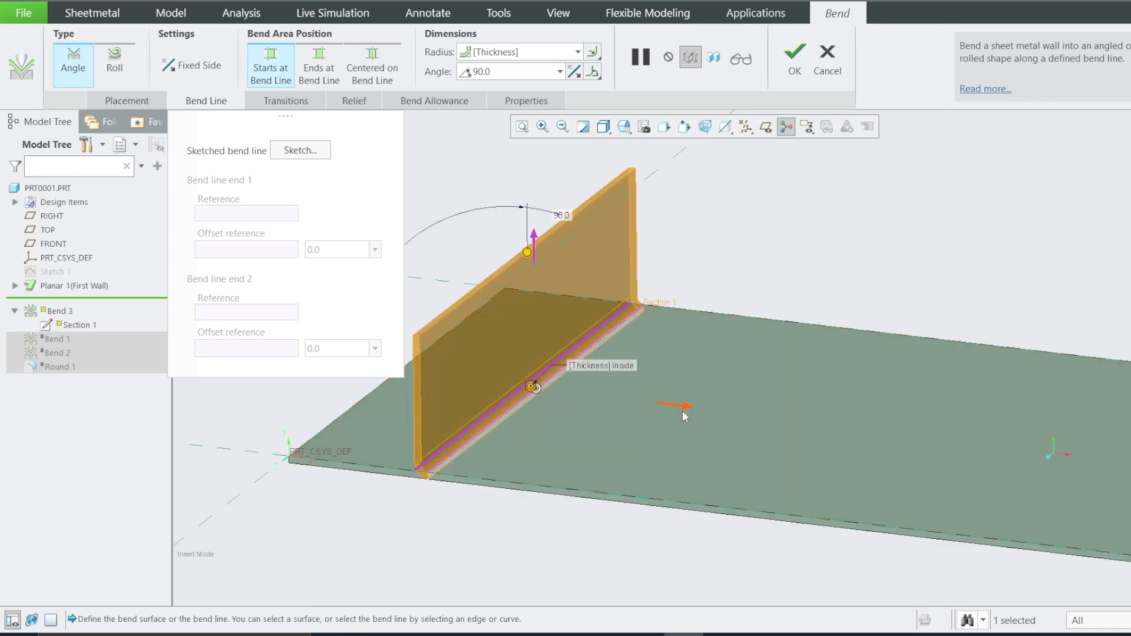
pyautogui.moveTo(682, 411); pyautogui.dragTo(796, 413, button='middle')
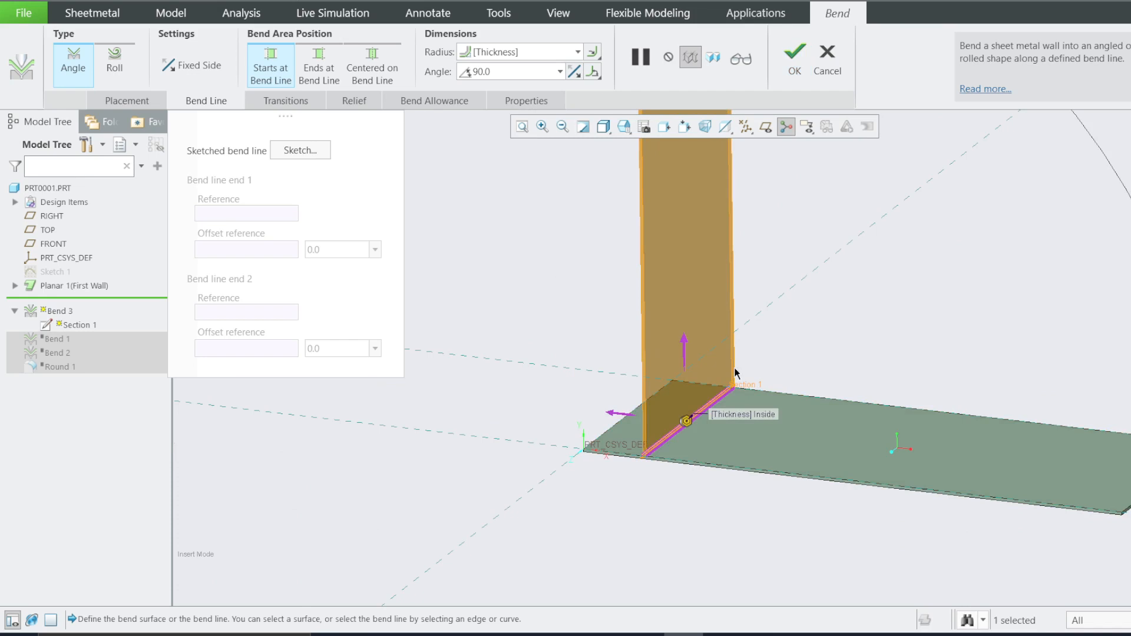
pyautogui.scroll(2, 725, 421)
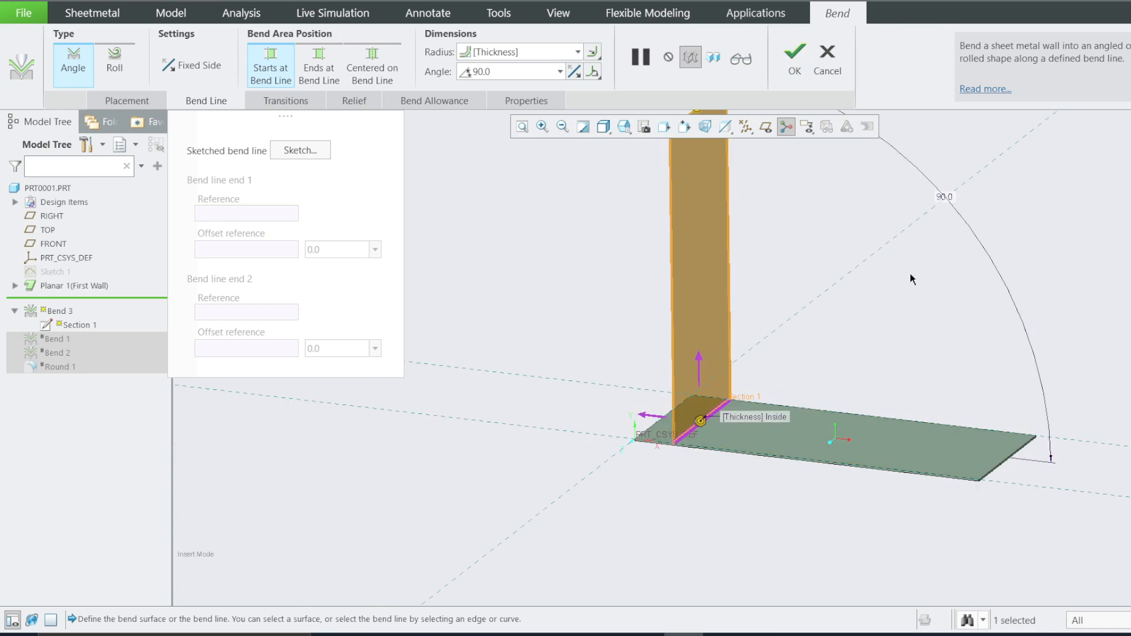
pyautogui.click(652, 413)
pyautogui.scroll(-3, 916, 439)
pyautogui.scroll(-2, 854, 472)
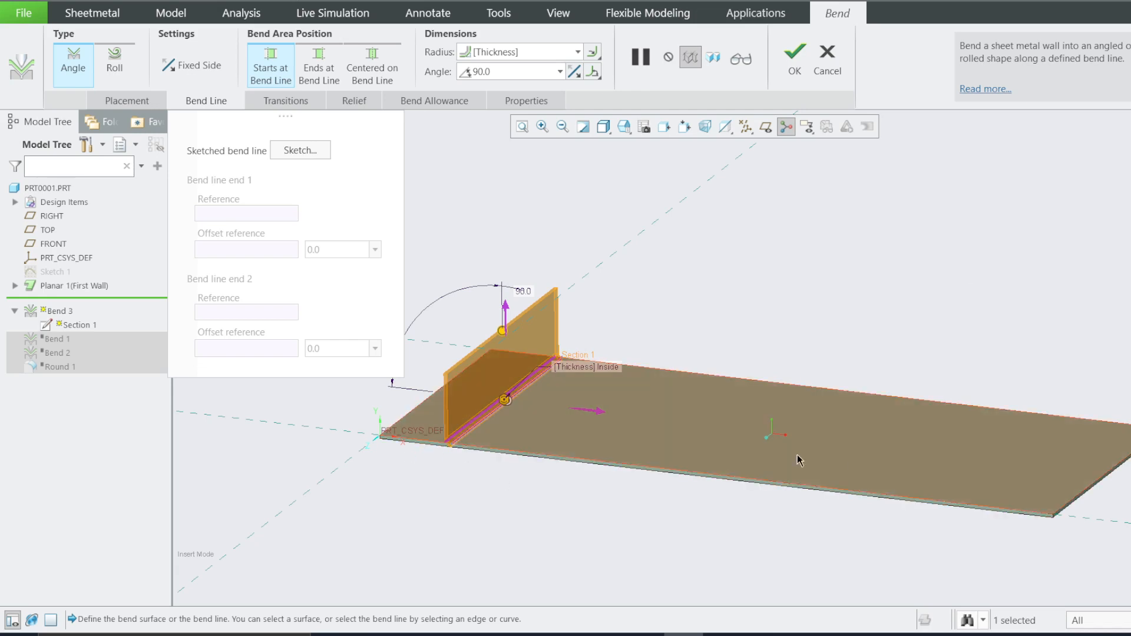
# - Adjust the bend angle on the preview, and set it to 45 degrees
pyautogui.scroll(2, 575, 424)
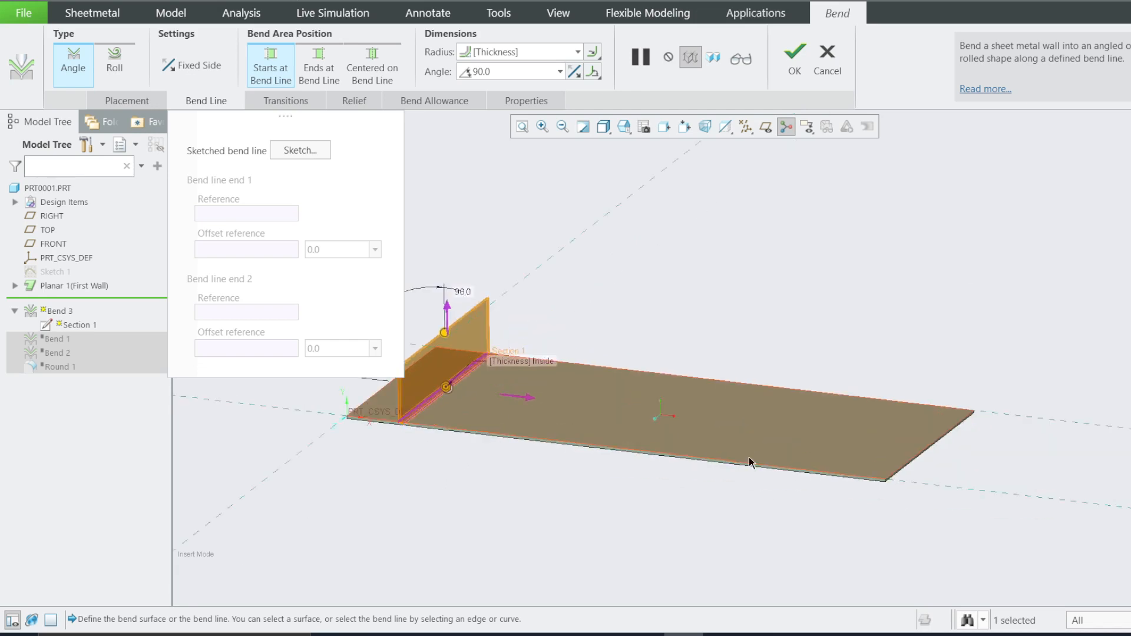
pyautogui.scroll(-2, 495, 407)
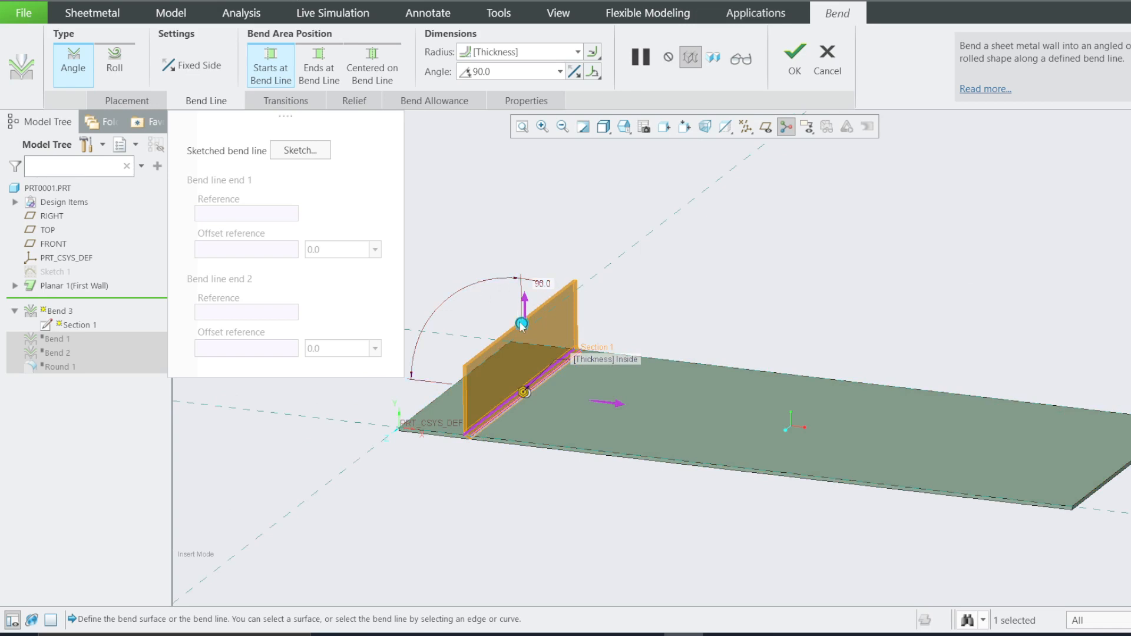
pyautogui.moveTo(520, 322); pyautogui.dragTo(497, 325)
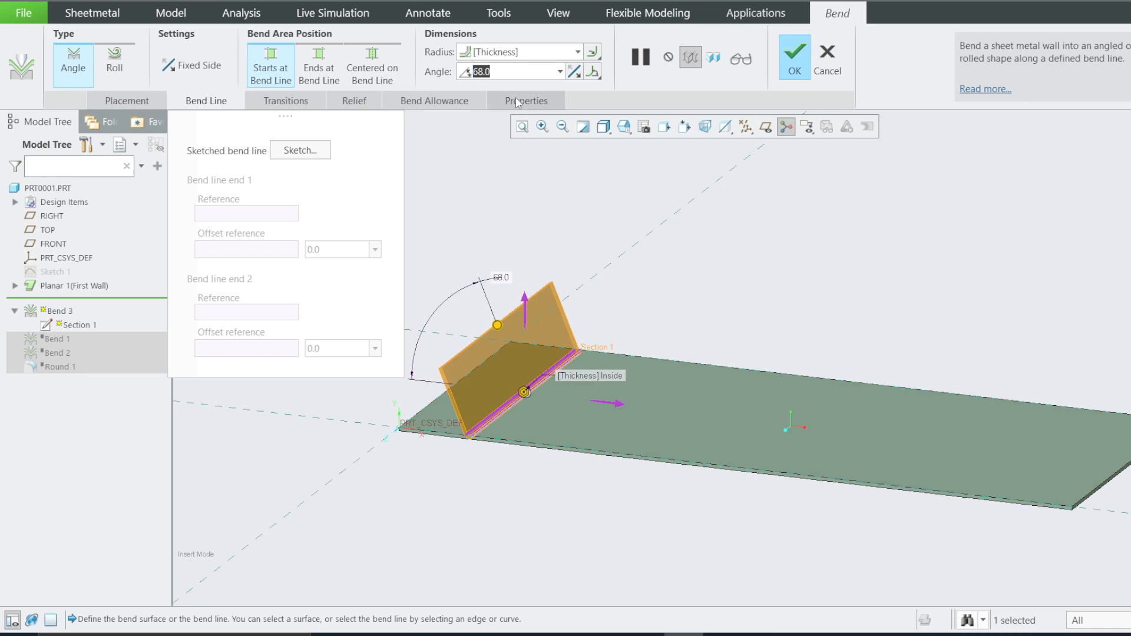
pyautogui.write('45')
pyautogui.press('Return')
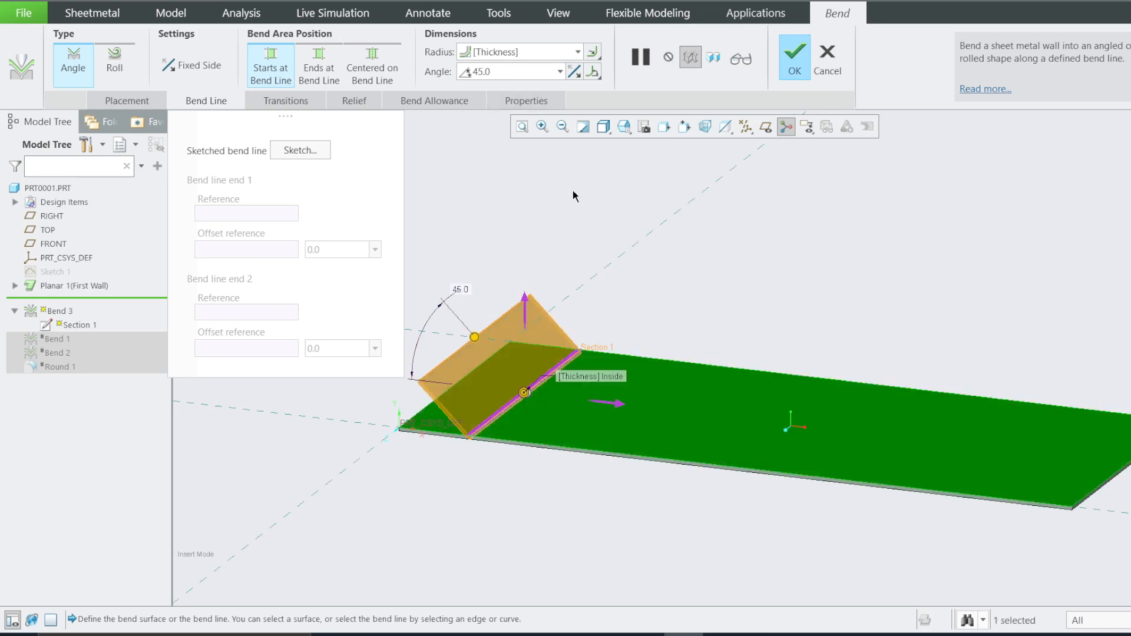
# - In the front view, try the internal dimension for the bend angle, and return it to the external dimension
pyautogui.click(624, 126)
pyautogui.click(642, 197)
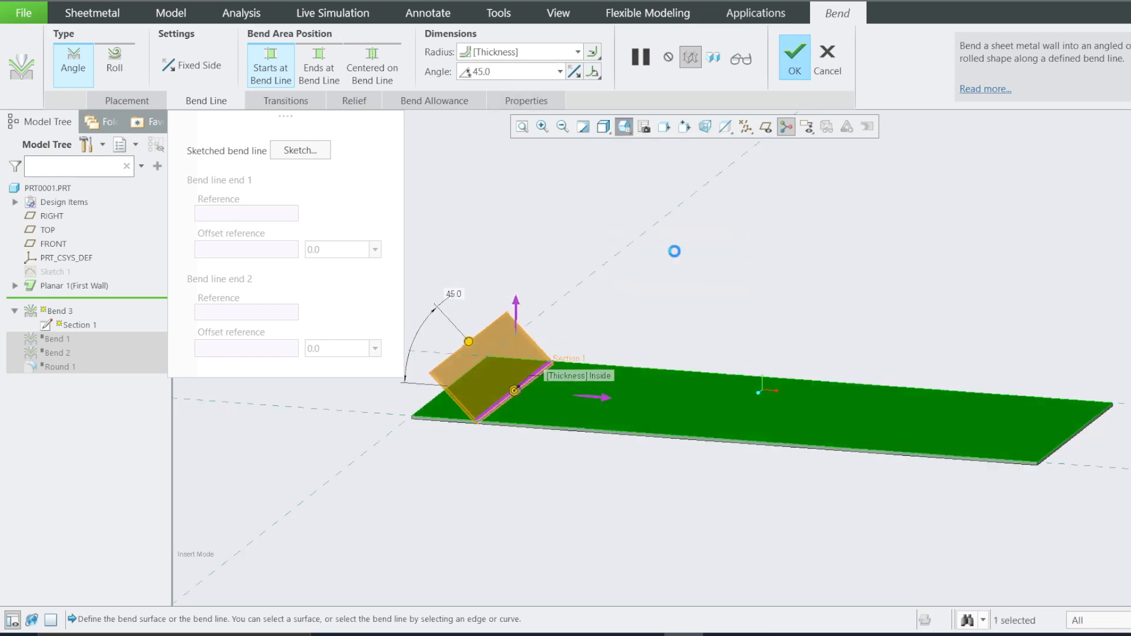
pyautogui.scroll(5, 475, 339)
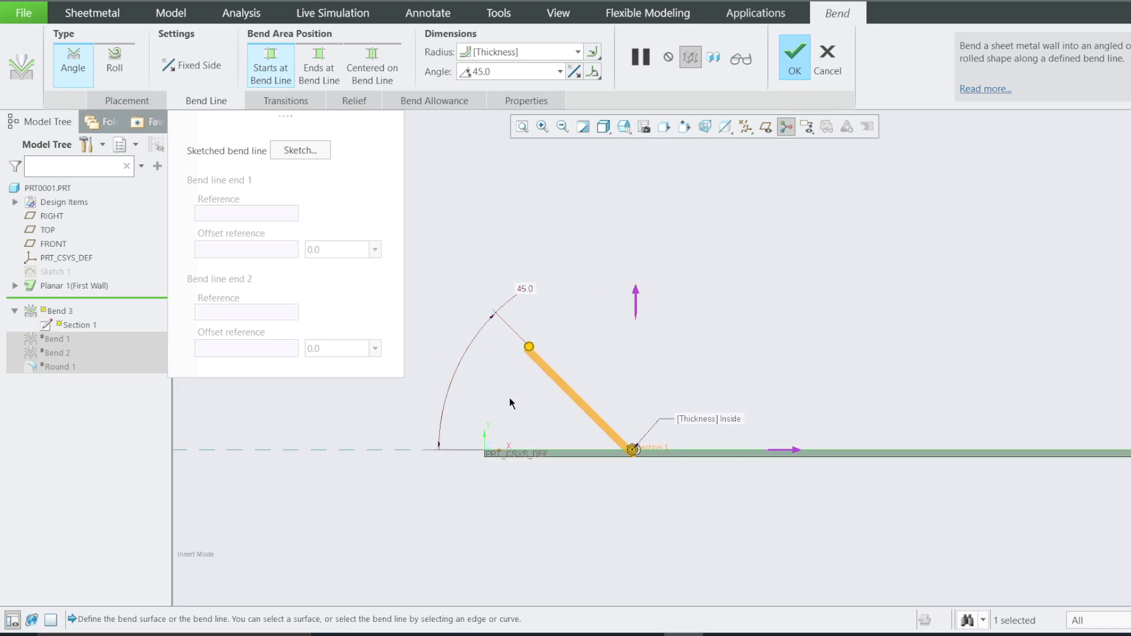
pyautogui.click(593, 73)
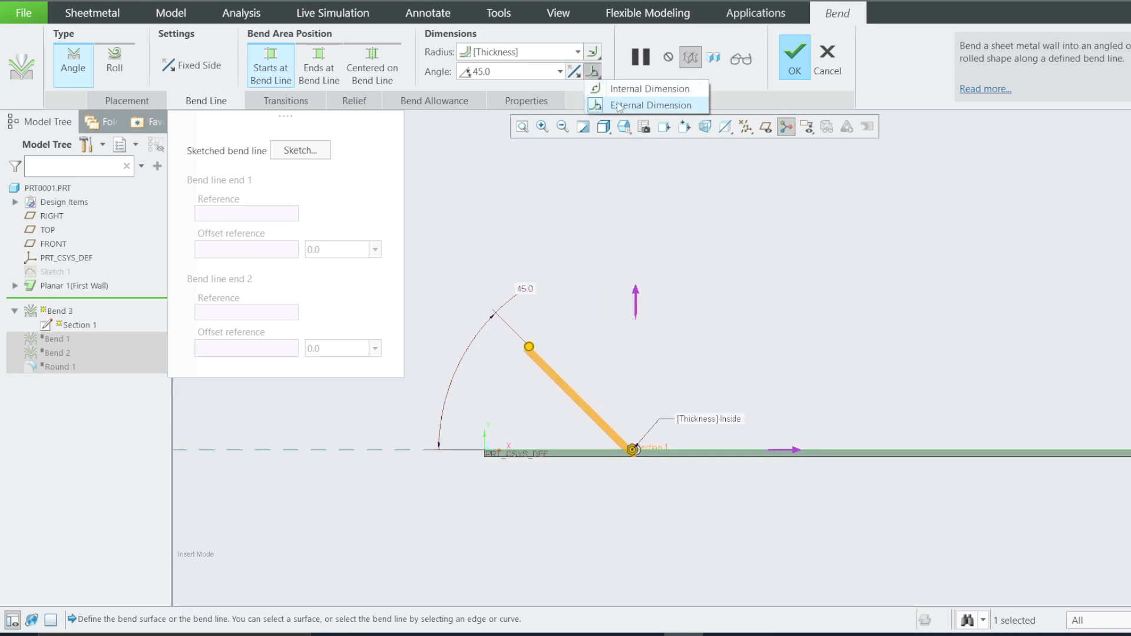
pyautogui.click(614, 325)
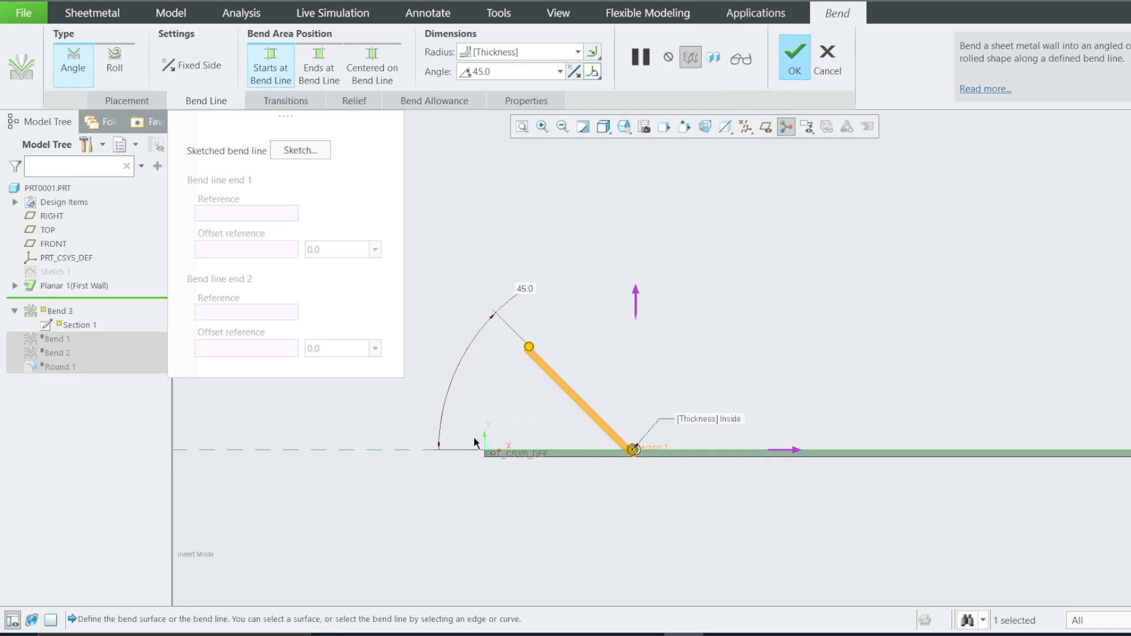
pyautogui.click(592, 72)
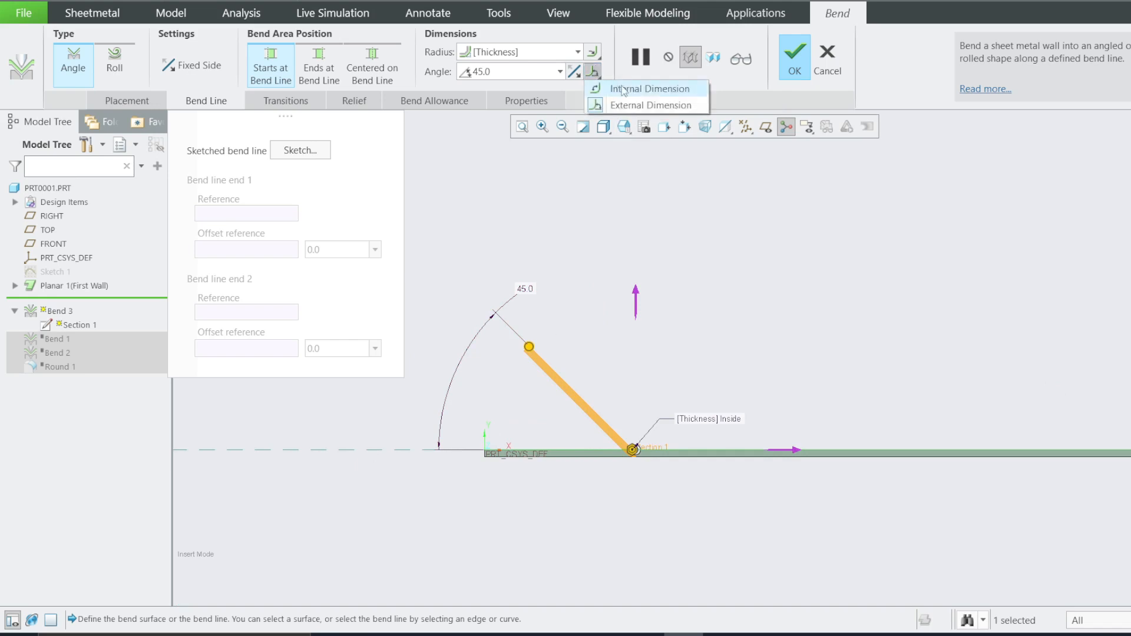
pyautogui.click(648, 87)
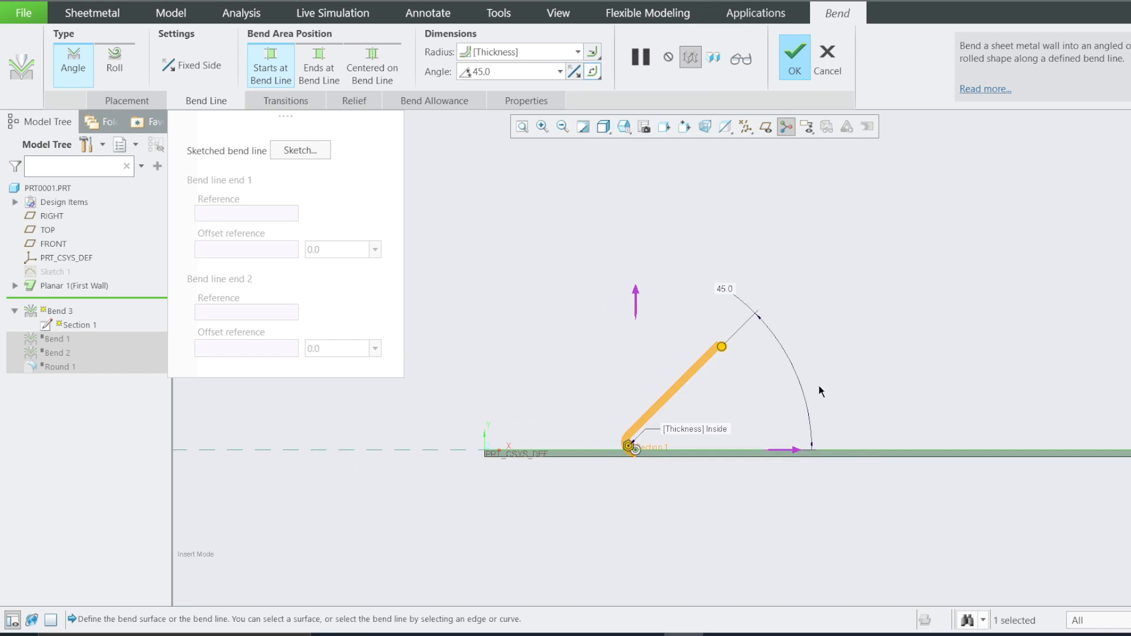
pyautogui.click(592, 71)
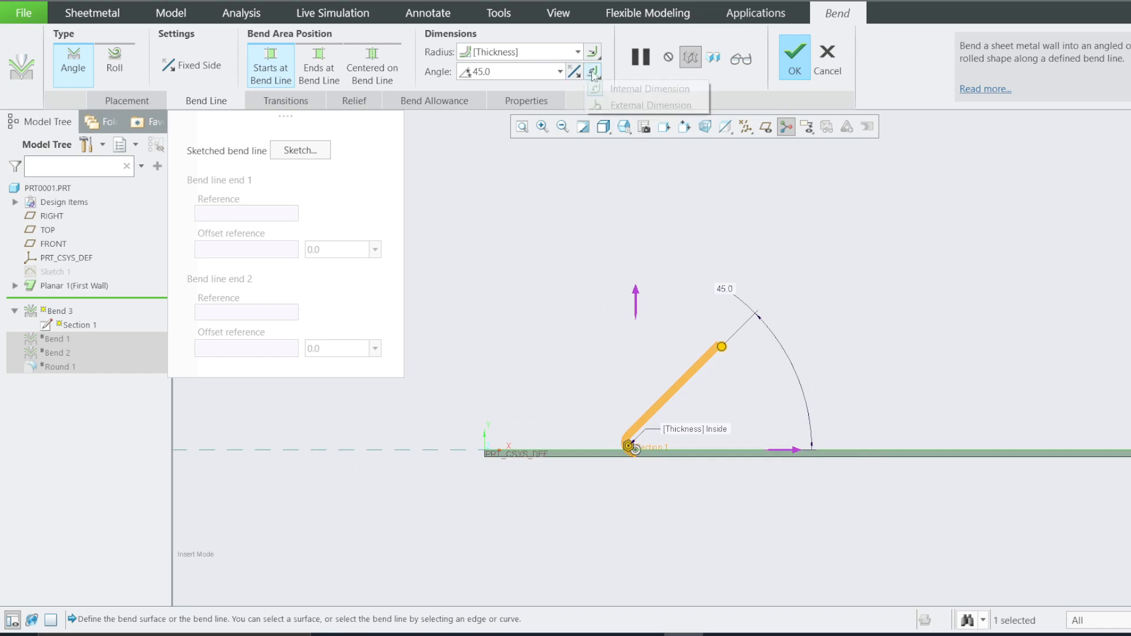
pyautogui.click(606, 106)
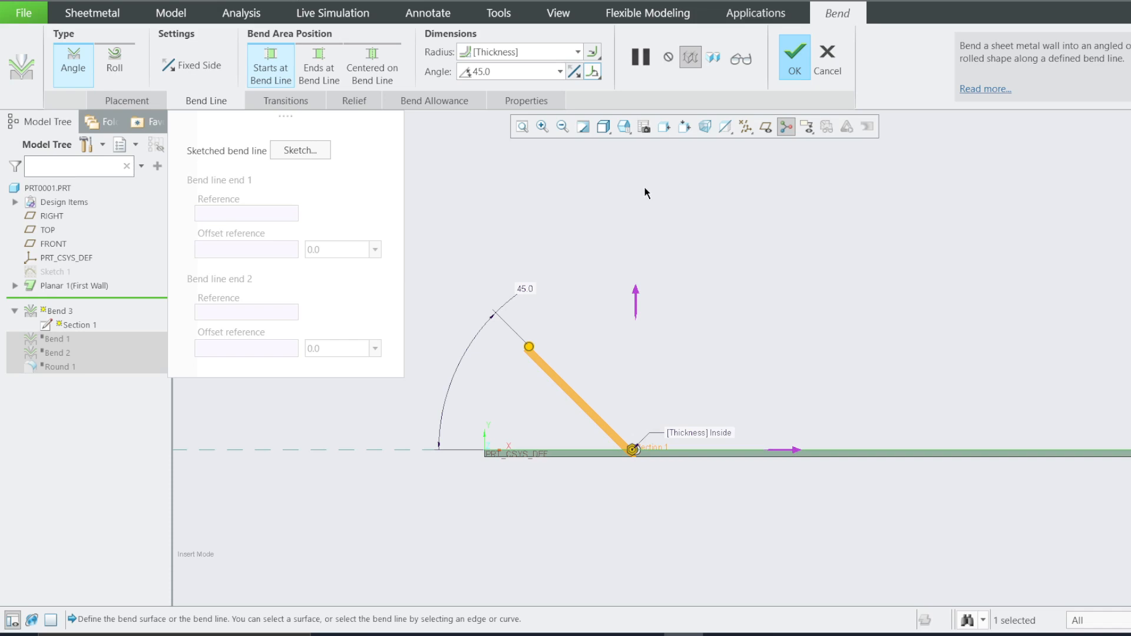
# - Swing the bent wall to 135 degrees, and switch the bend angle to an internal dimension
pyautogui.moveTo(530, 347); pyautogui.dragTo(729, 347)
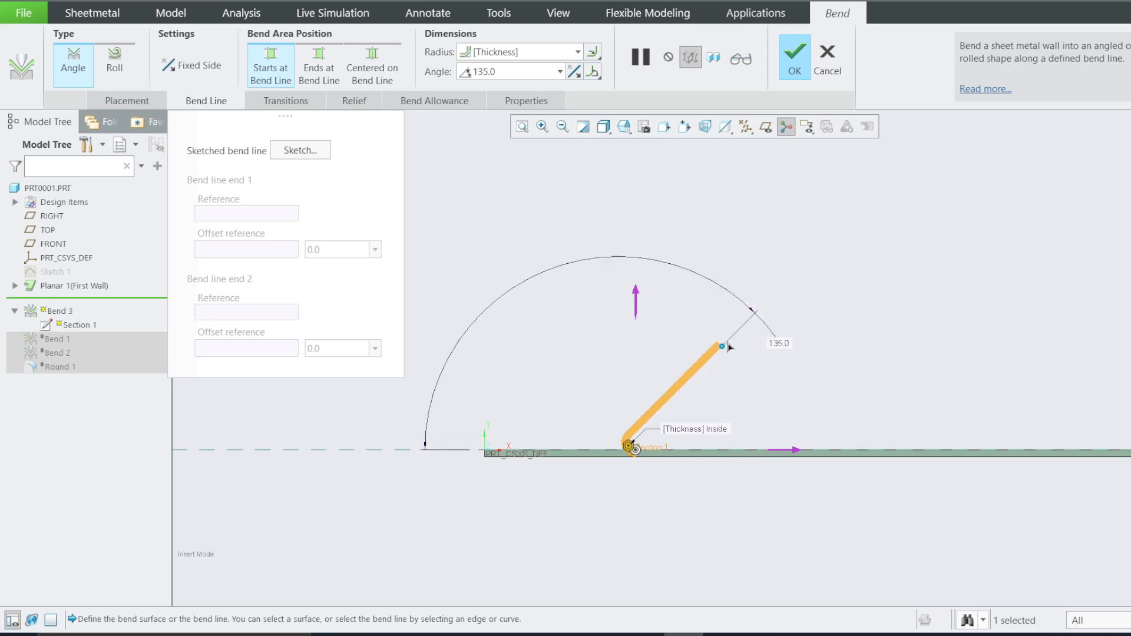
pyautogui.click(530, 72)
pyautogui.click(593, 74)
pyautogui.click(593, 75)
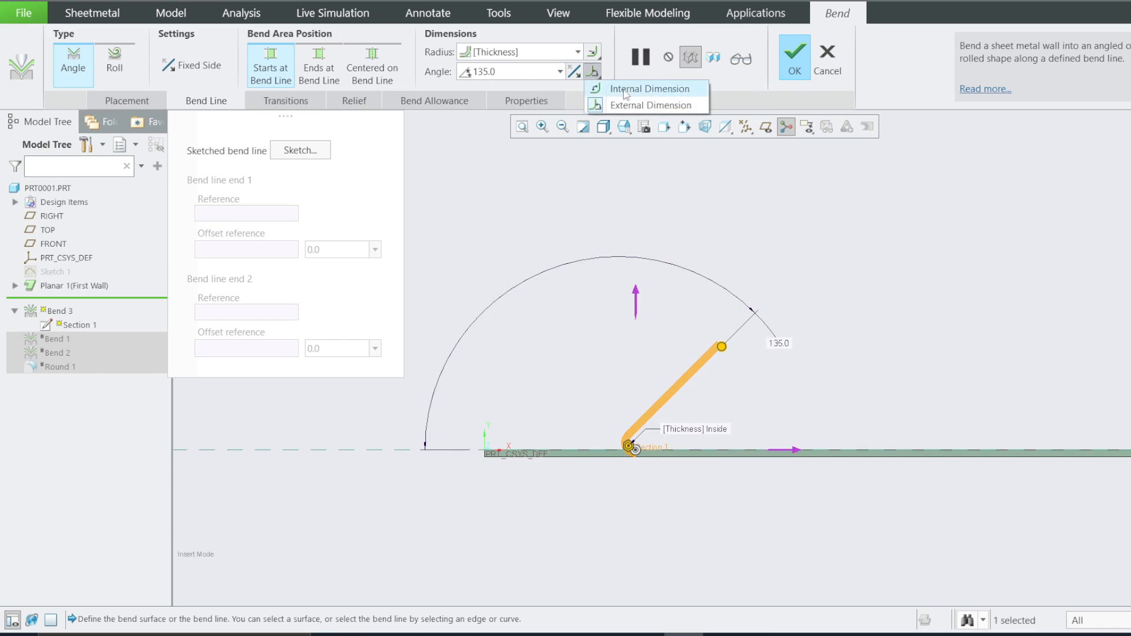
pyautogui.click(626, 93)
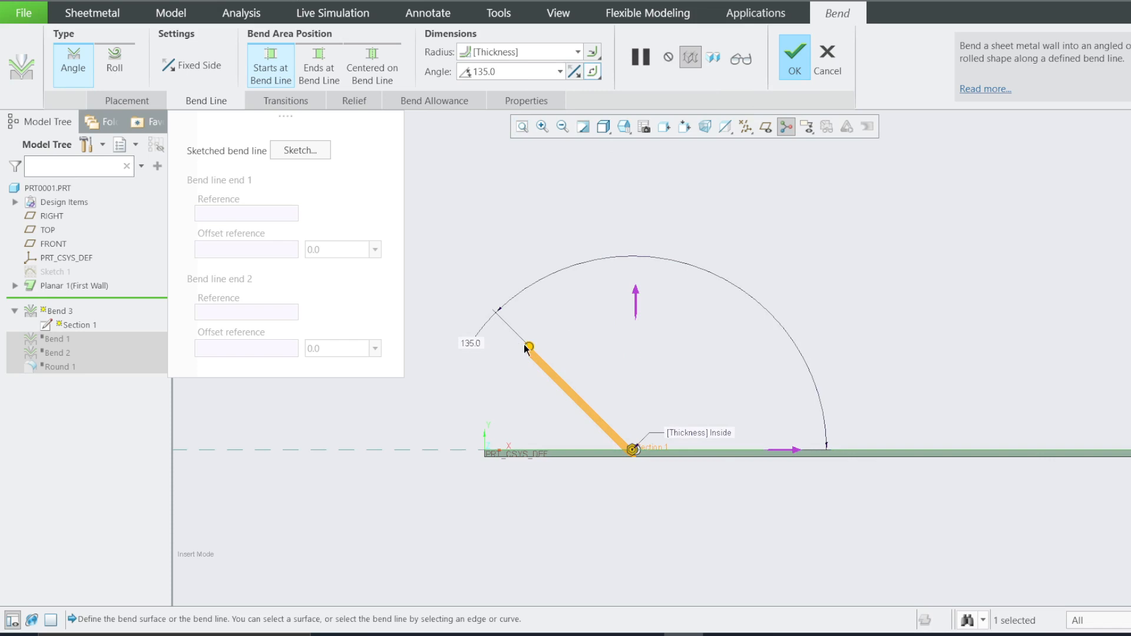
# - Adjust the bent wall's internal angle, and set it to 120 degrees
pyautogui.moveTo(524, 344); pyautogui.dragTo(566, 323)
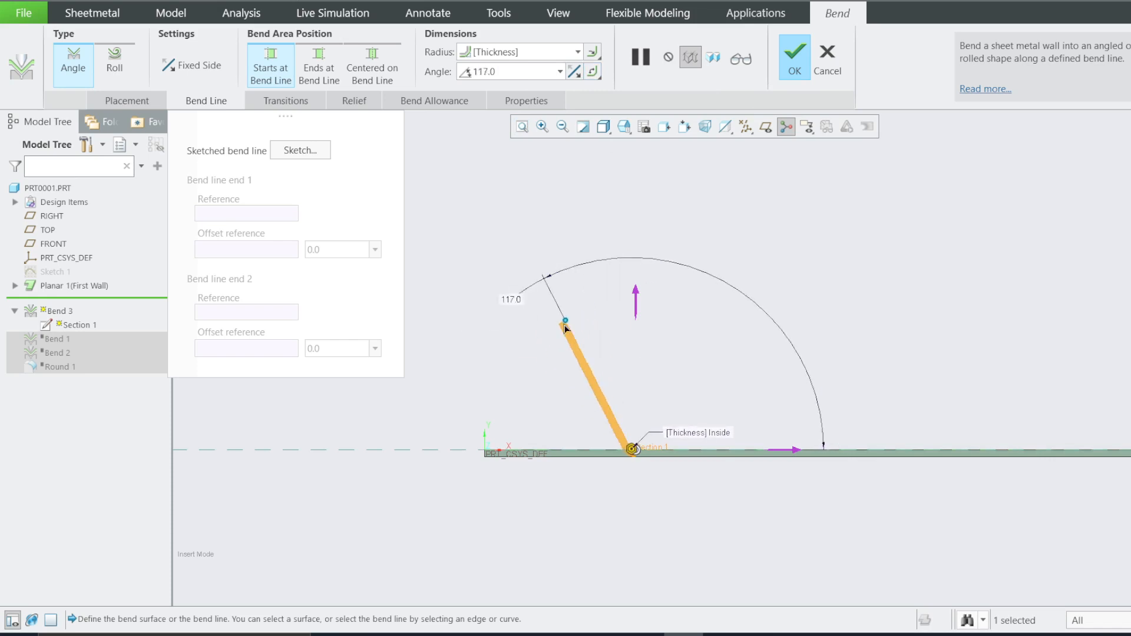
pyautogui.doubleClick(515, 72)
pyautogui.write('120')
pyautogui.press('Return')
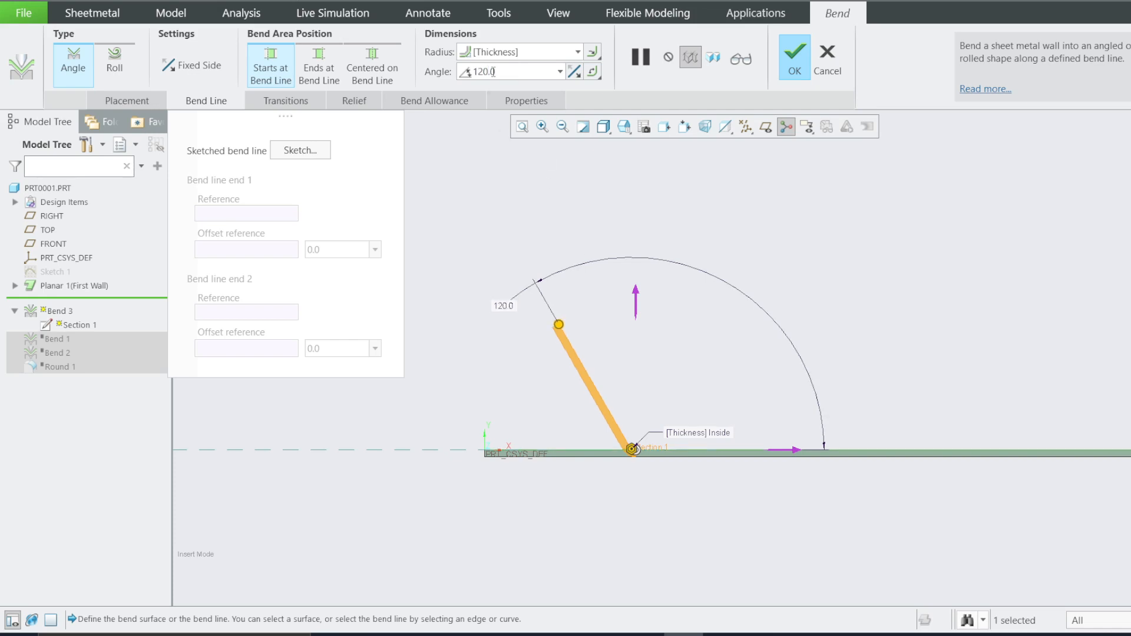
# - Set the bend radius to 5
pyautogui.scroll(5, 617, 449)
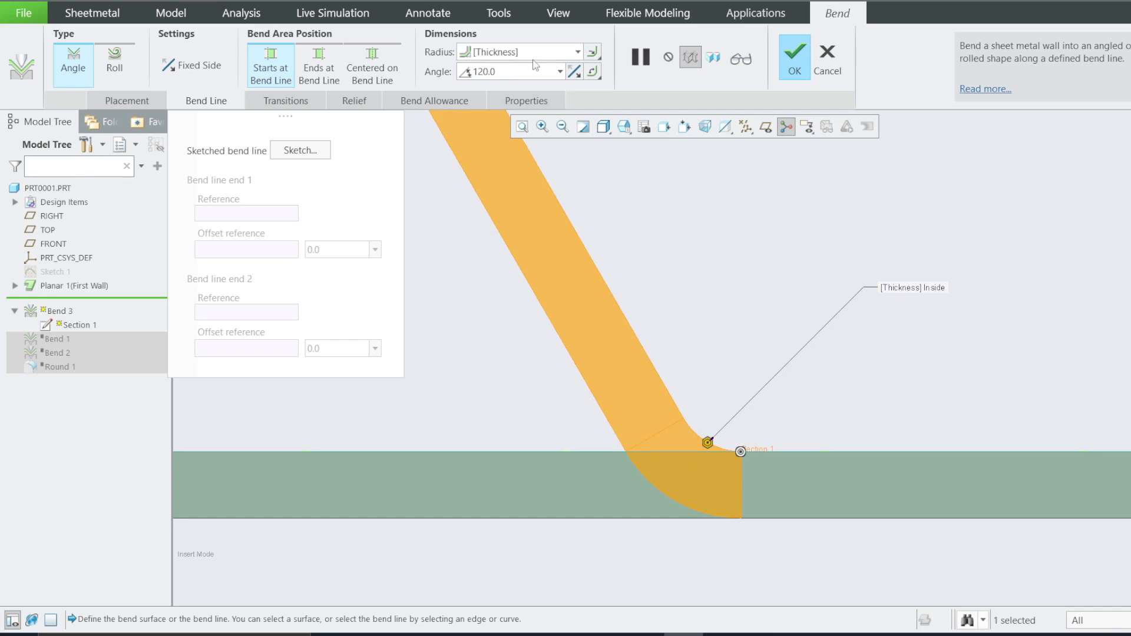
pyautogui.click(578, 51)
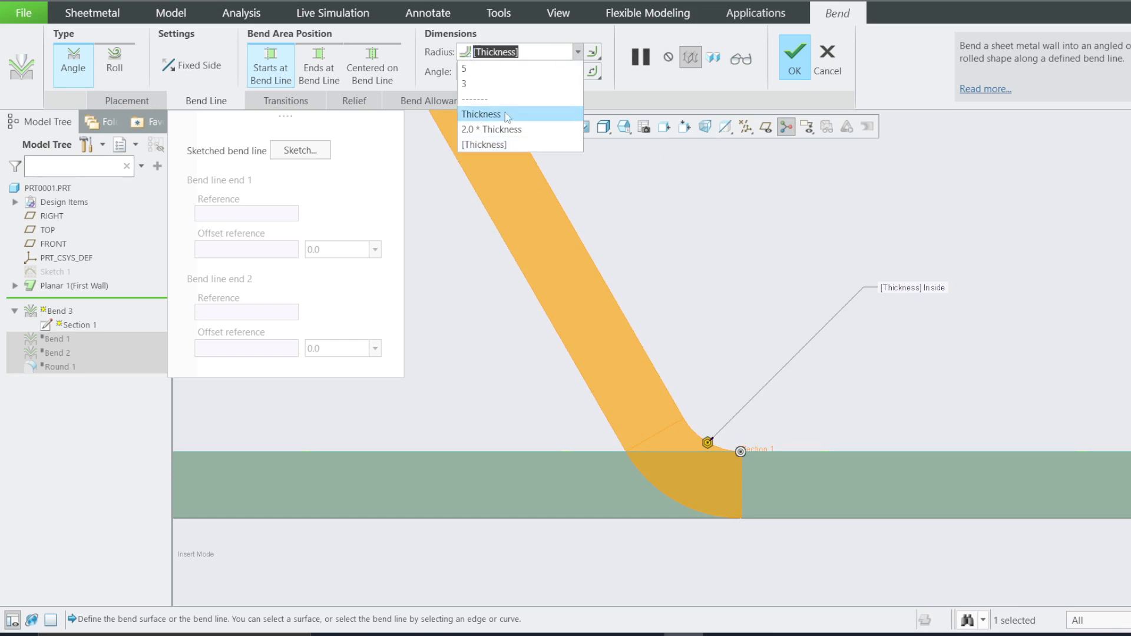
pyautogui.click(506, 69)
pyautogui.scroll(-4, 682, 310)
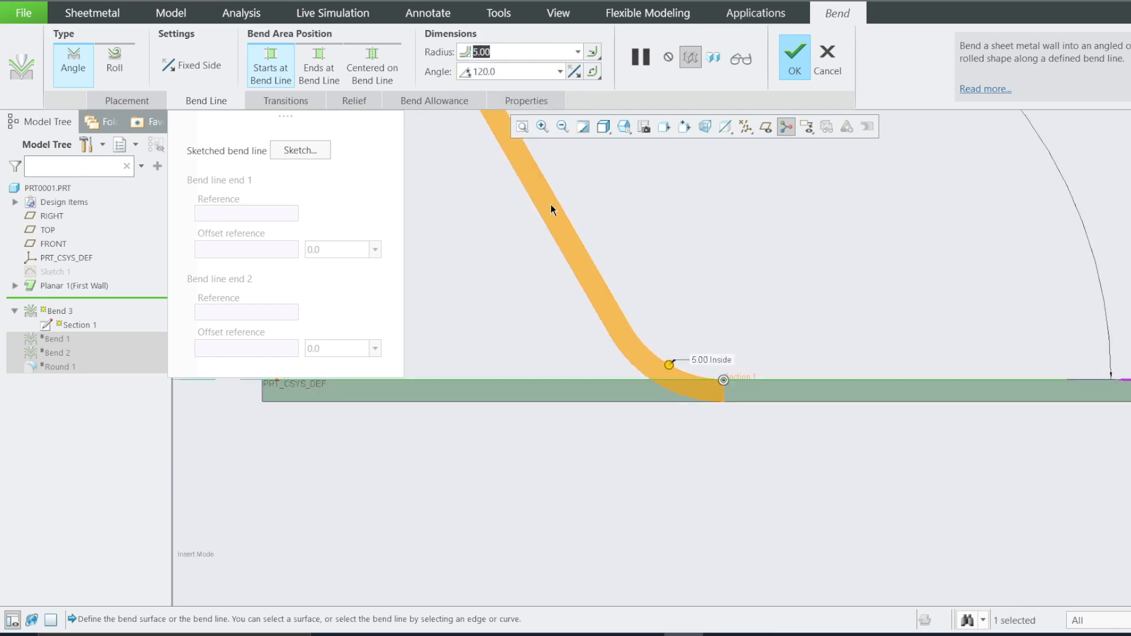
pyautogui.scroll(2, 665, 344)
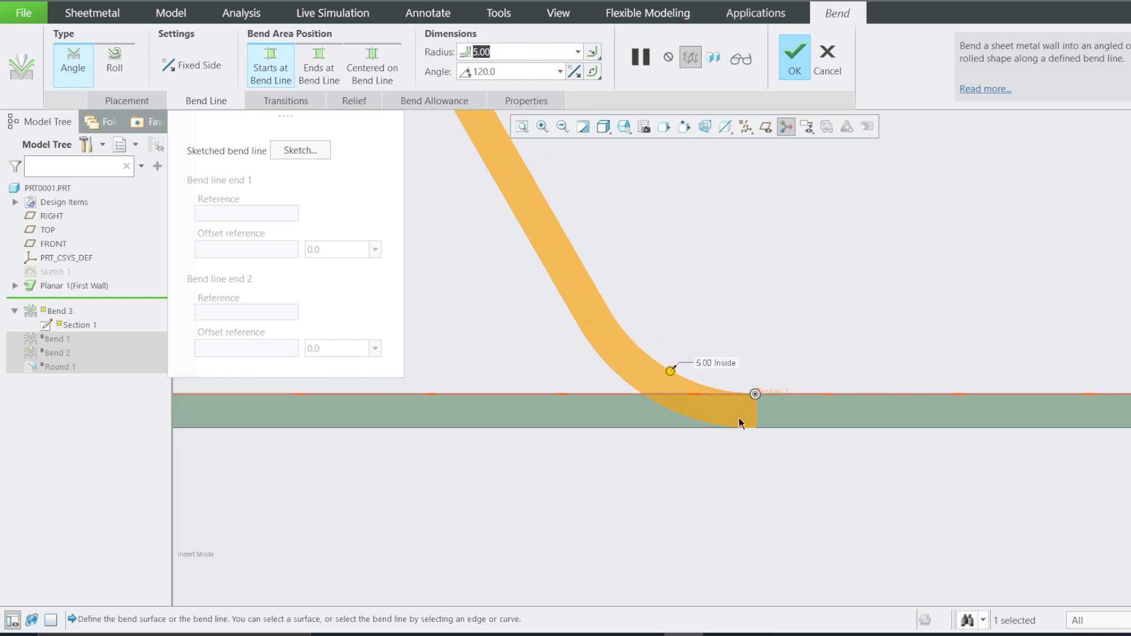
pyautogui.scroll(-3, 747, 330)
pyautogui.scroll(2, 731, 377)
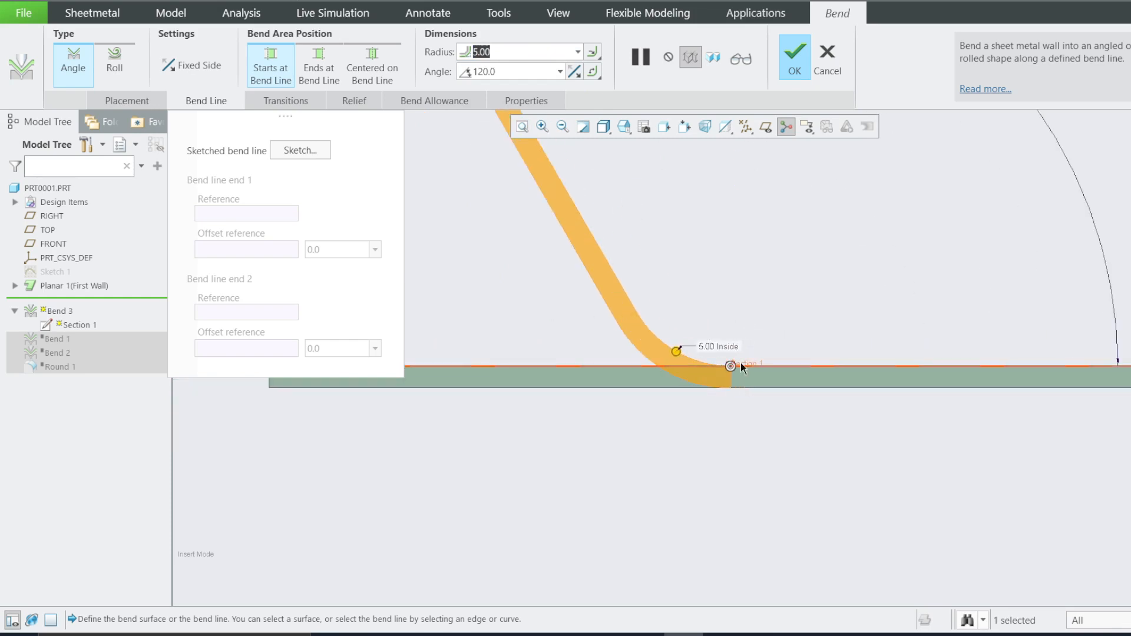
pyautogui.scroll(-3, 734, 376)
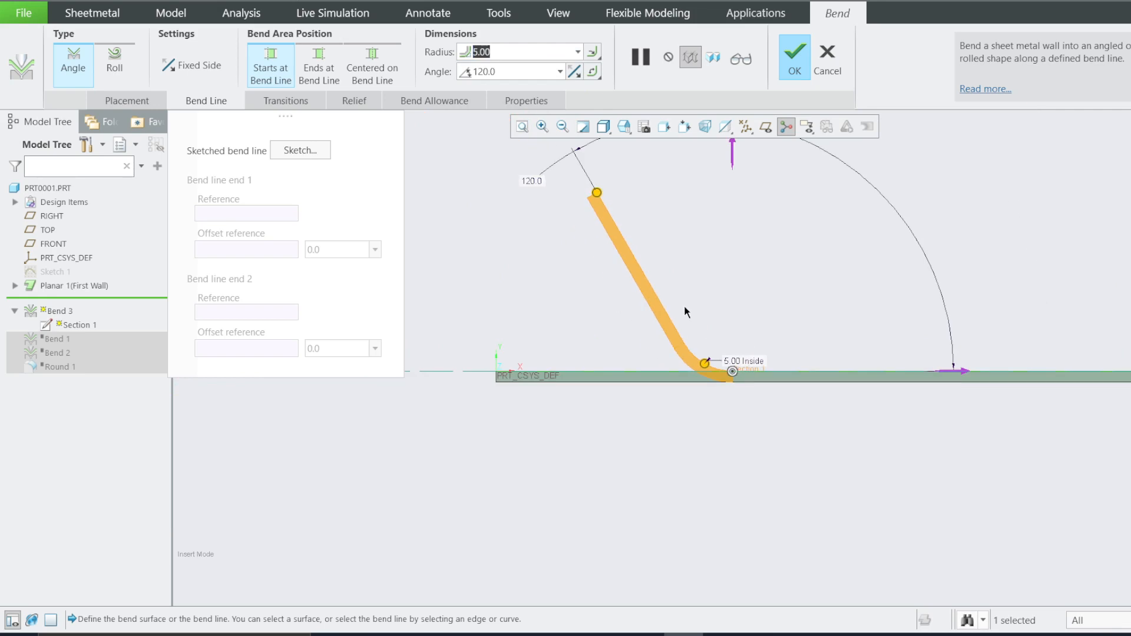
# - Try dimensioning the bend radius from the outside surface, and return it to the inside surface
pyautogui.scroll(4, 732, 374)
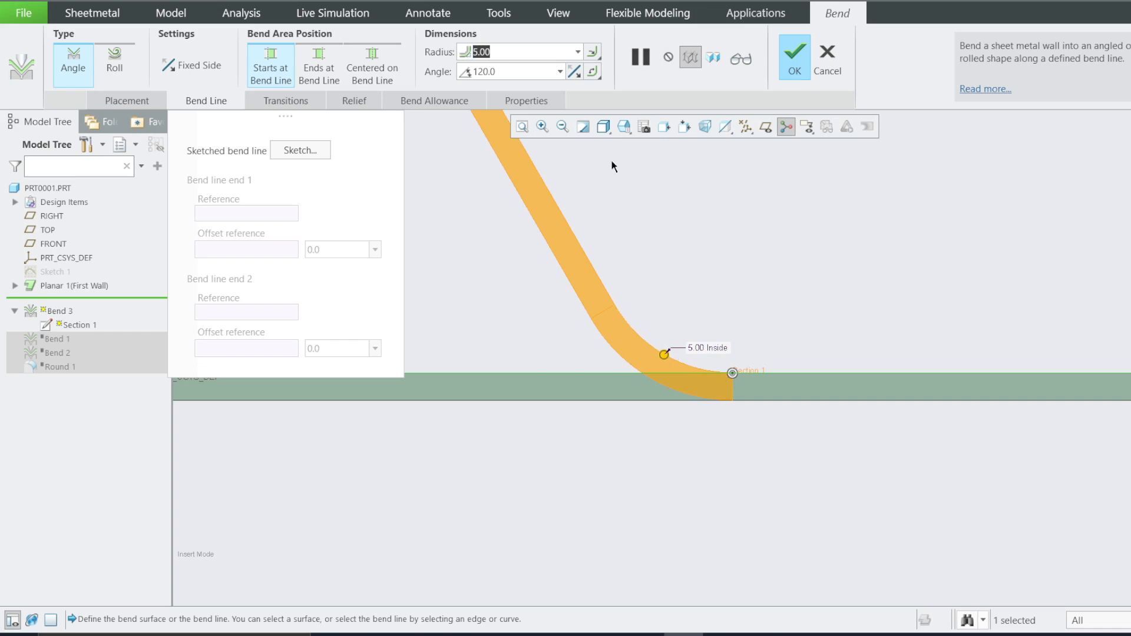
pyautogui.click(592, 52)
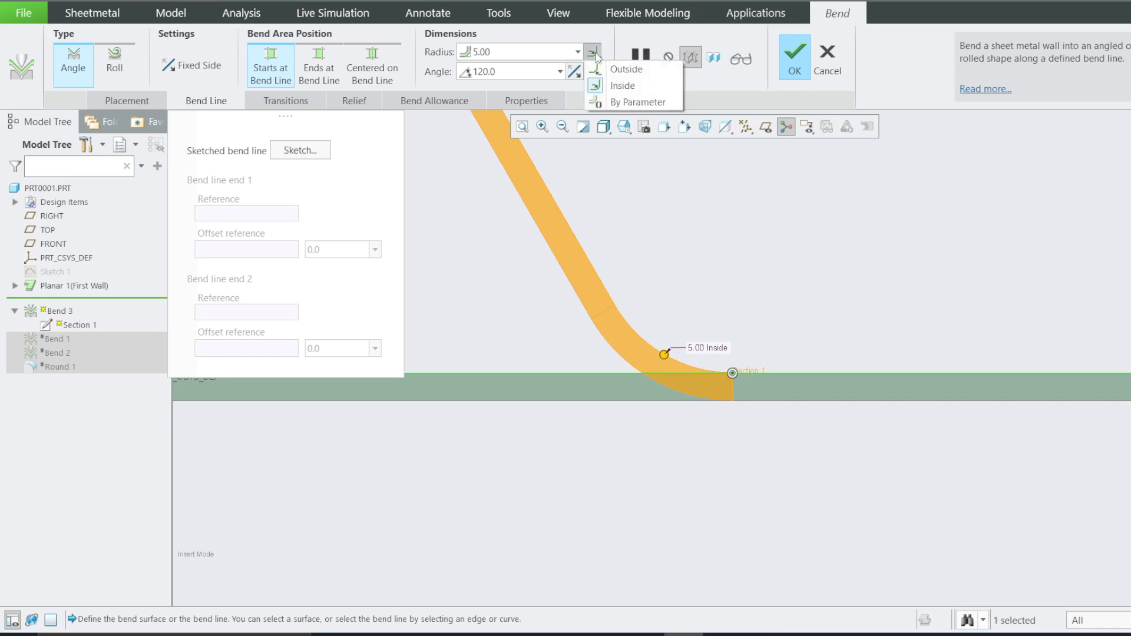
pyautogui.click(626, 70)
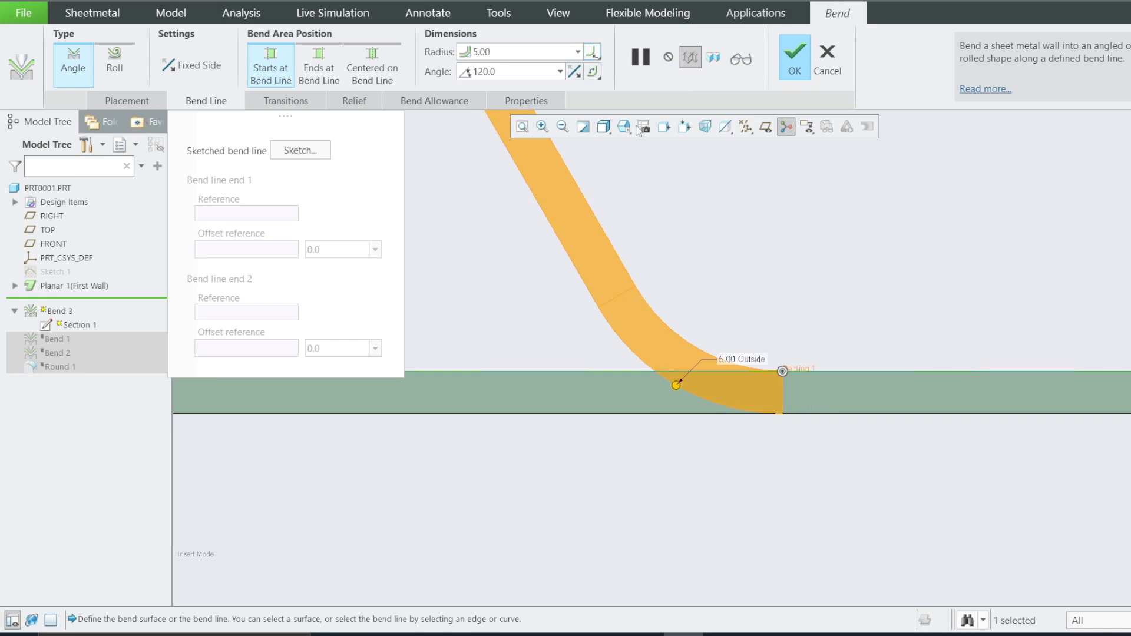
pyautogui.click(593, 52)
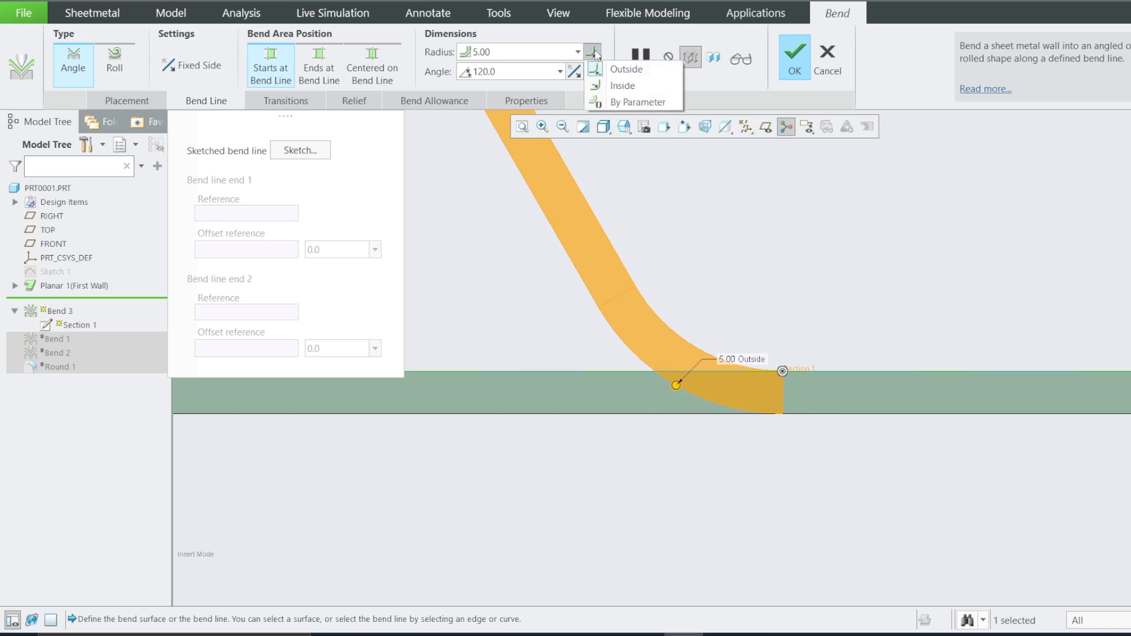
pyautogui.click(622, 84)
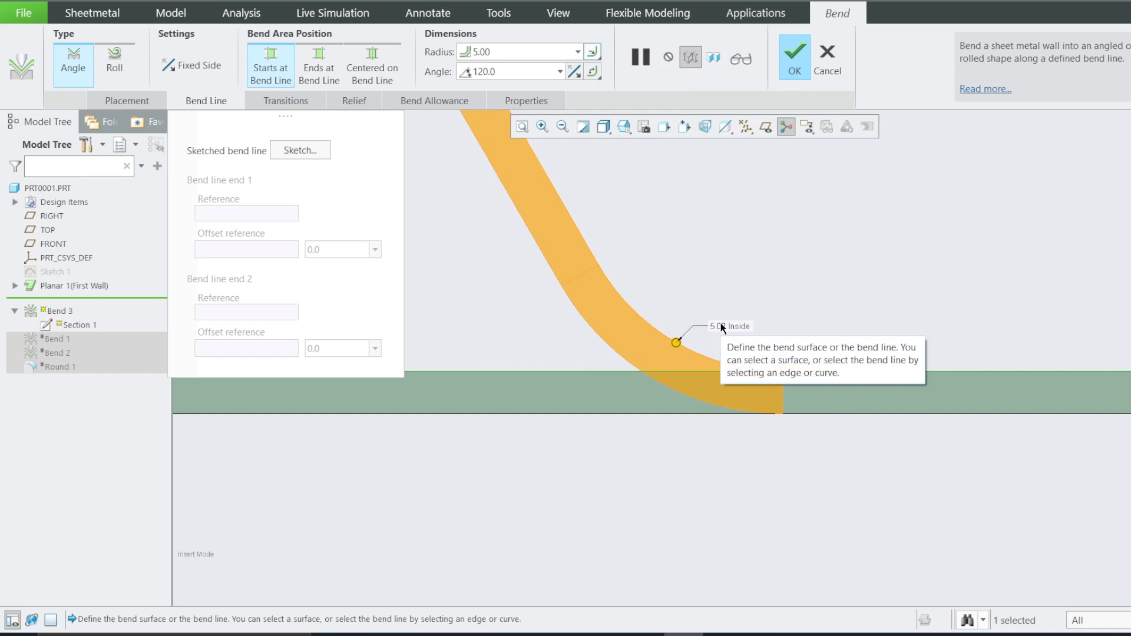
pyautogui.scroll(3, 725, 294)
pyautogui.scroll(-2, 683, 241)
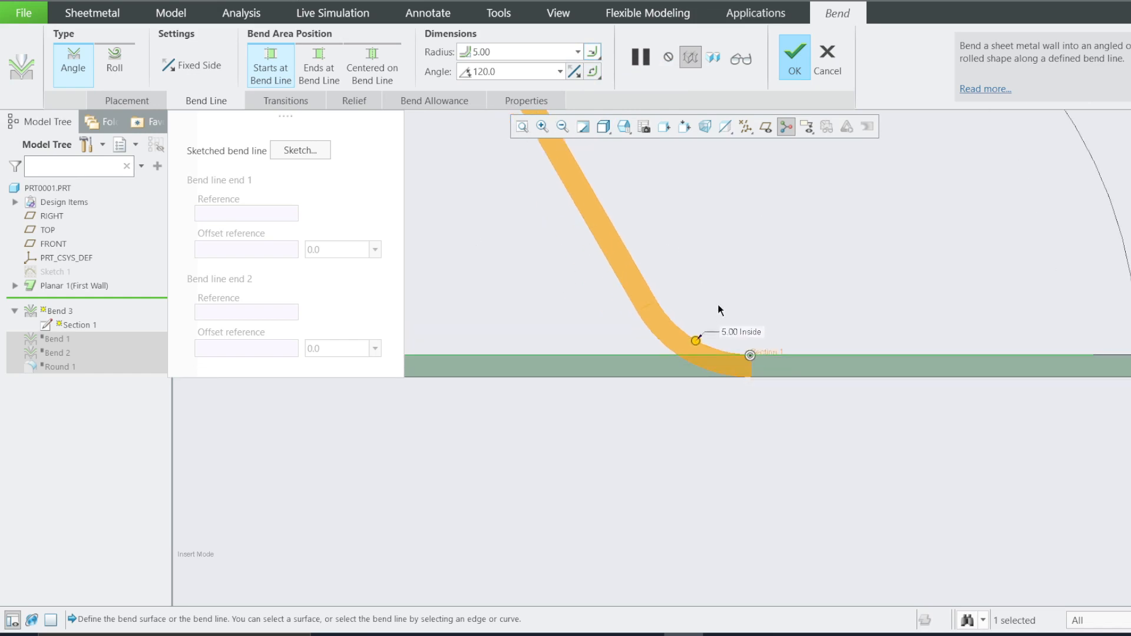
pyautogui.scroll(-2, 720, 308)
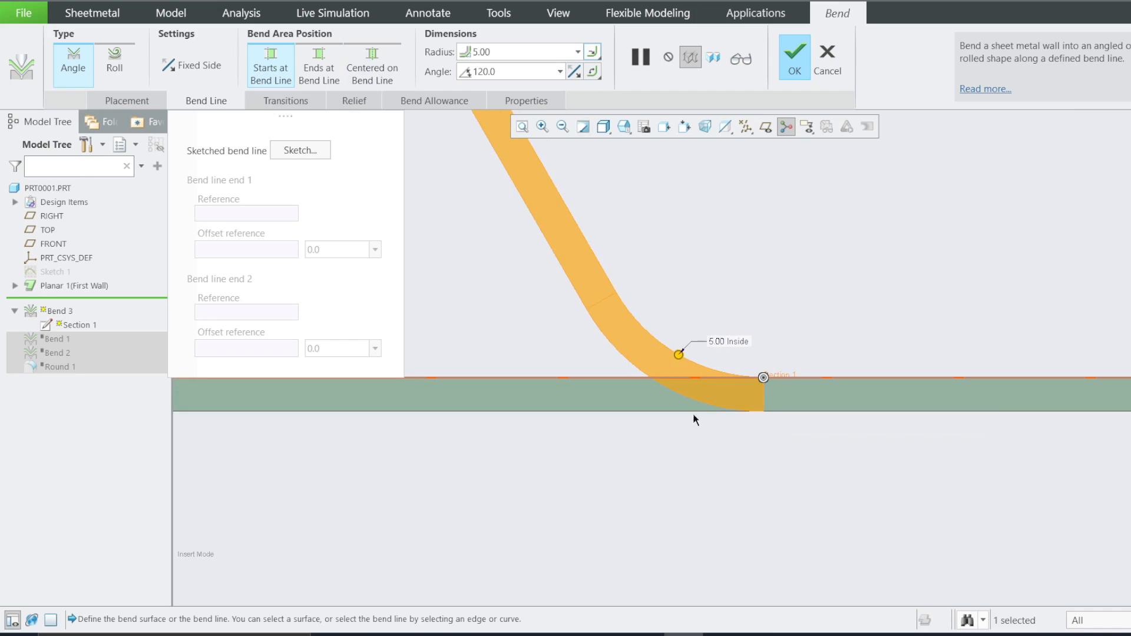
# - Try centering the bend area on the bend line, and compare it with ending the area at the bend line
pyautogui.click(371, 72)
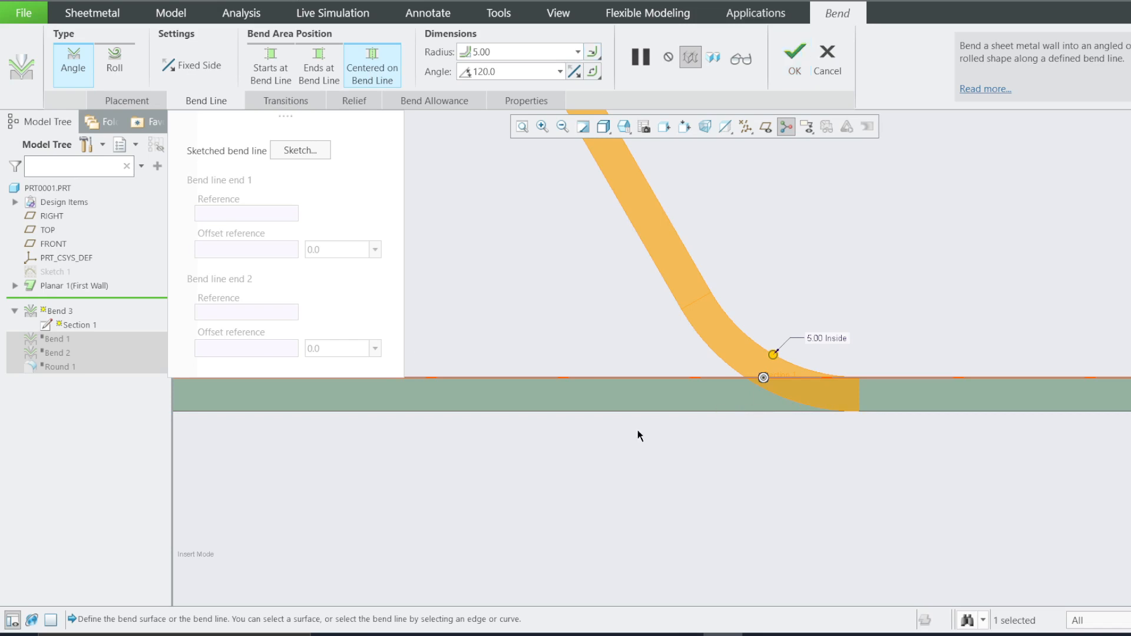
pyautogui.click(316, 75)
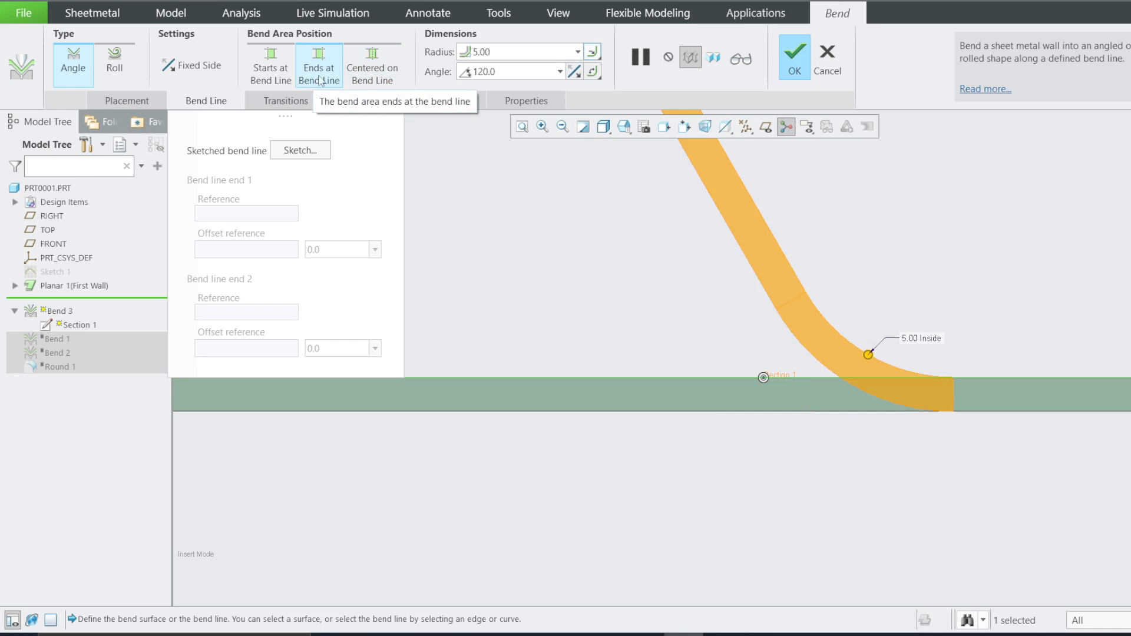
pyautogui.scroll(5, 808, 436)
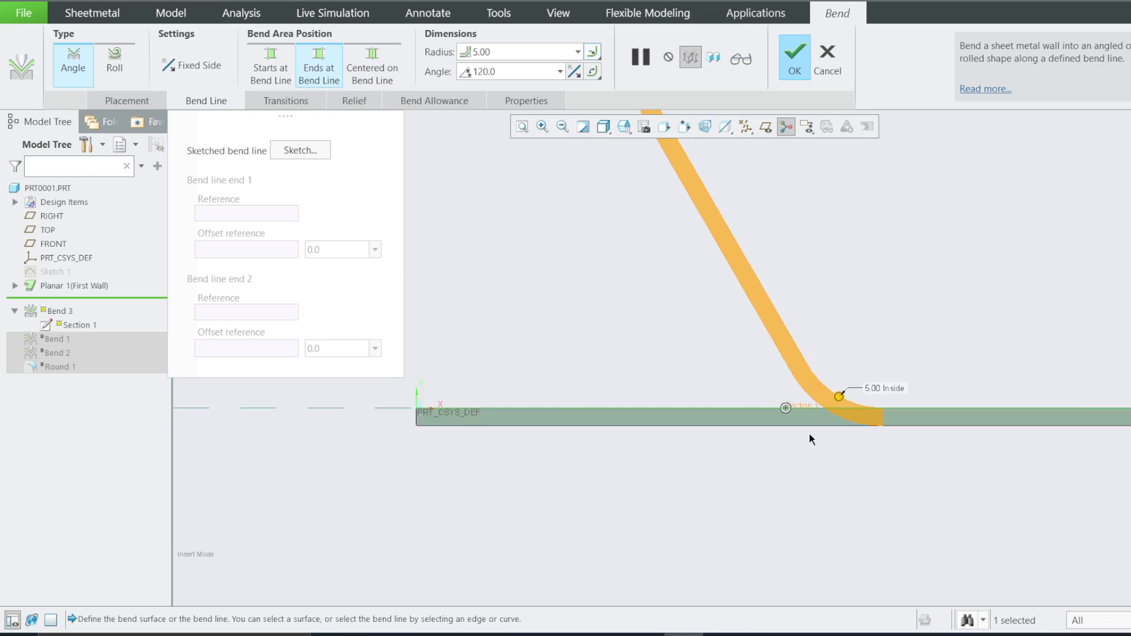
pyautogui.scroll(-3, 827, 390)
pyautogui.scroll(-2, 775, 437)
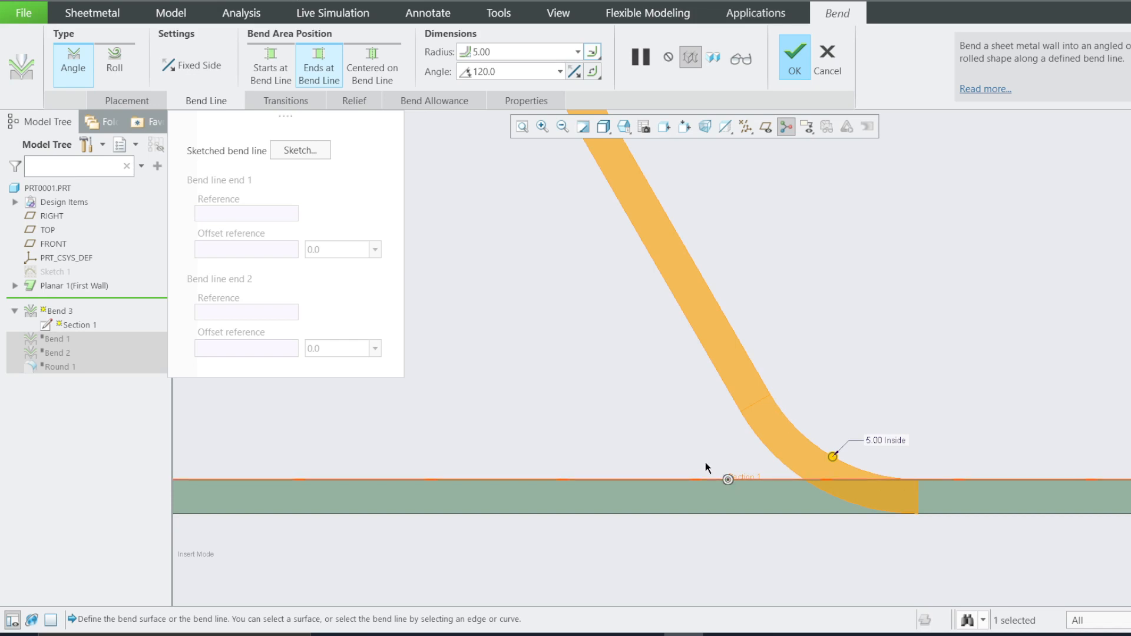
# - Set the bend angle to 90 degrees, and make the bend area start at the bend line
pyautogui.doubleClick(482, 73)
pyautogui.write('90')
pyautogui.press('Return')
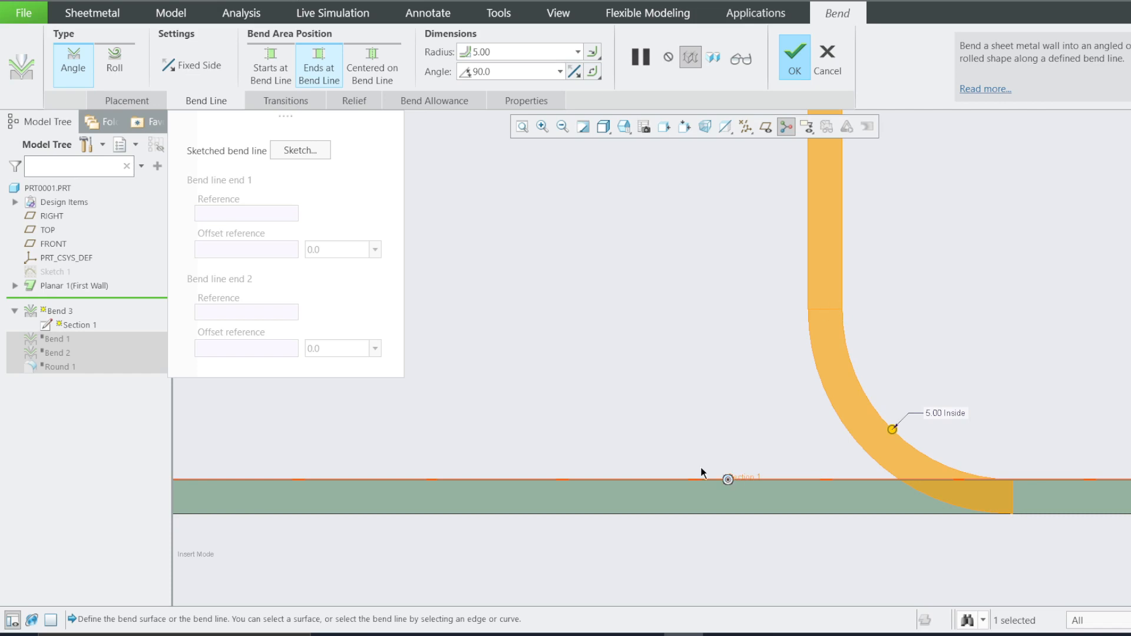
pyautogui.click(284, 75)
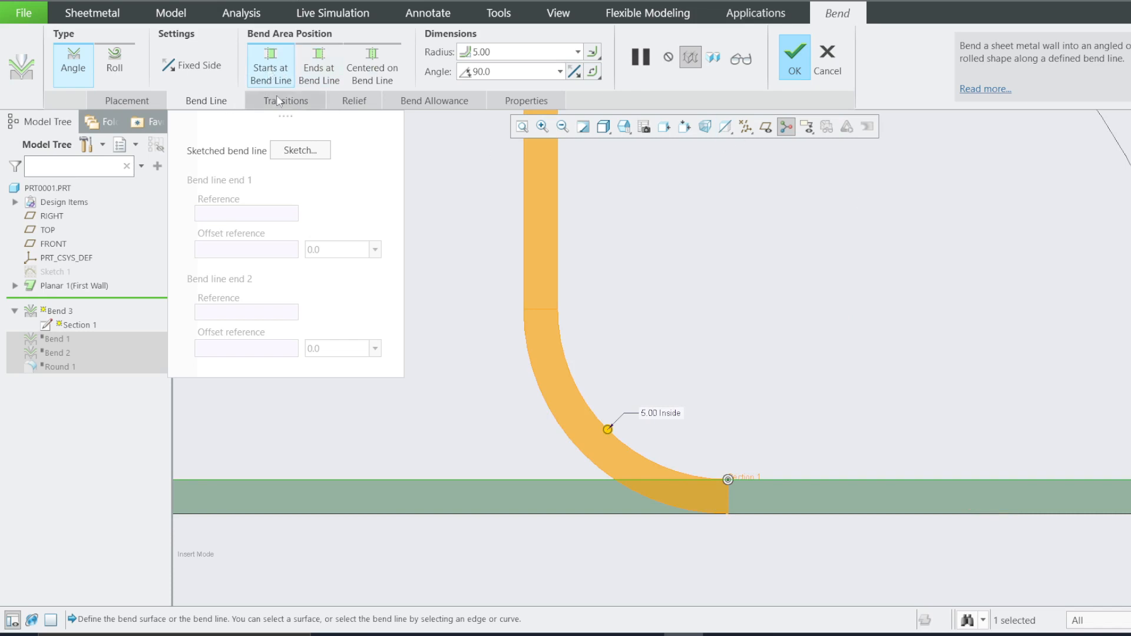
# - Flip the bend's fixed side back and forth to compare both results, and return to keeping the longer section fixed
pyautogui.scroll(3, 754, 375)
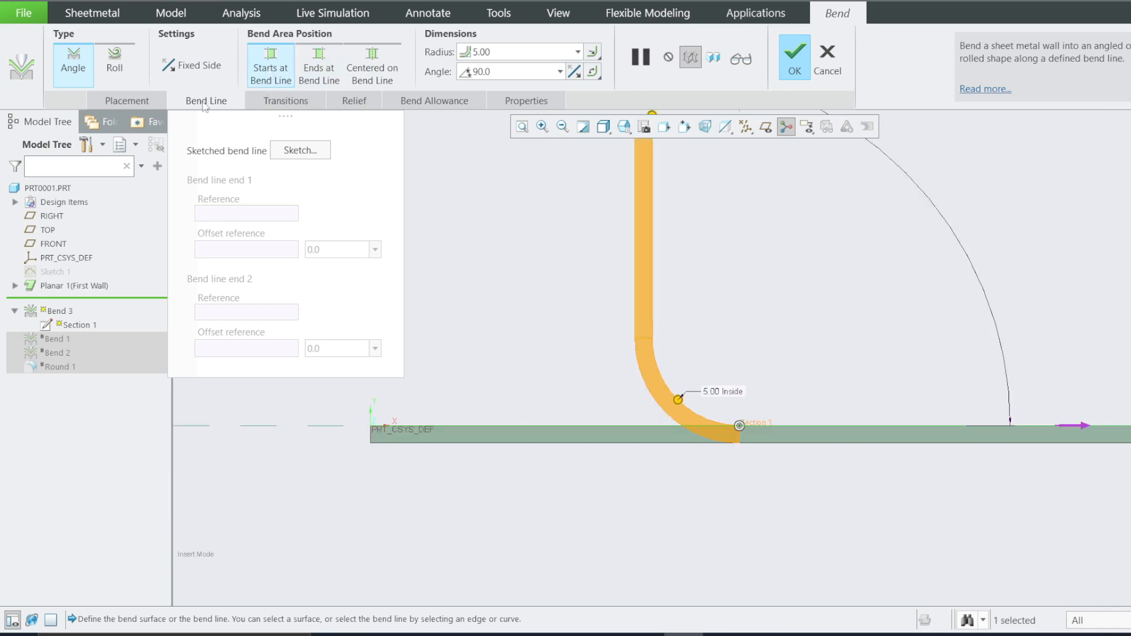
pyautogui.click(200, 65)
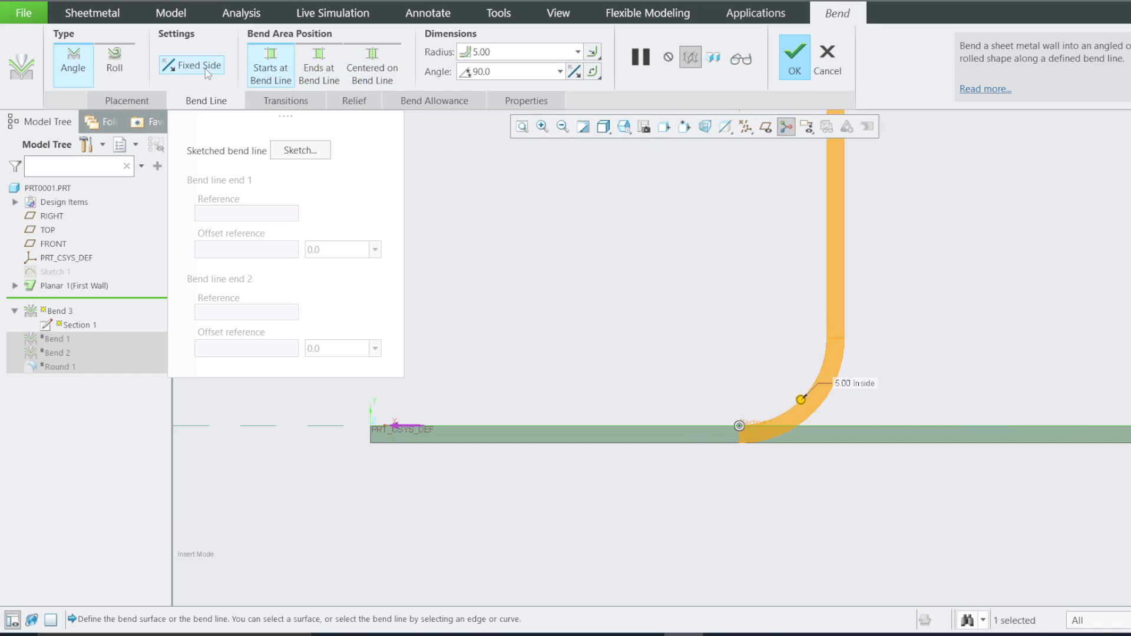
pyautogui.click(206, 70)
pyautogui.click(206, 70)
pyautogui.click(206, 70)
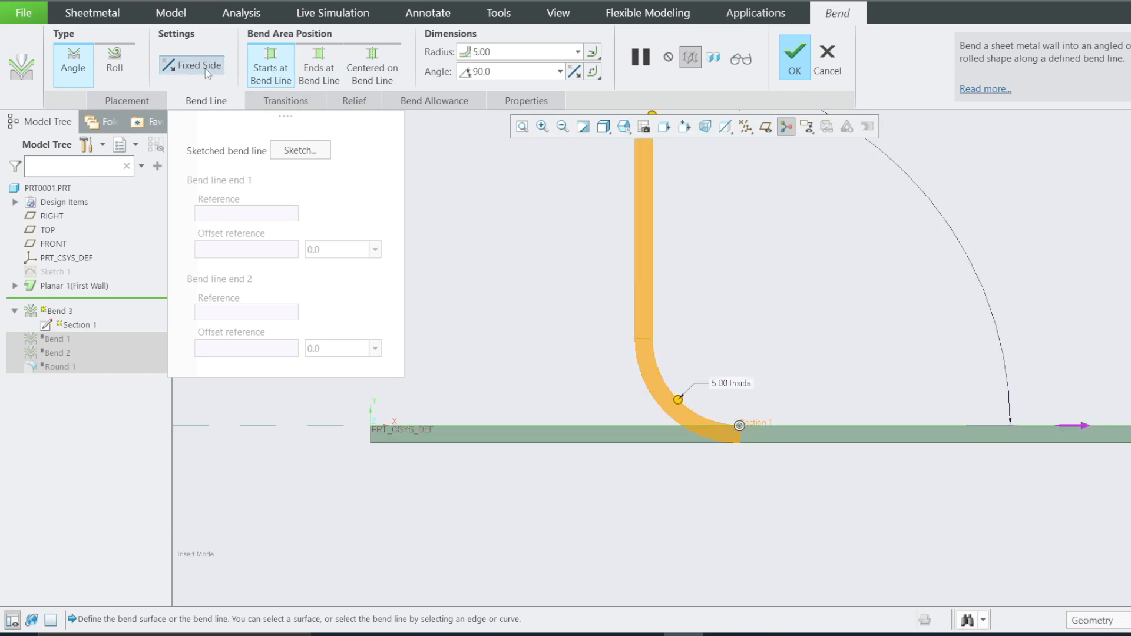
pyautogui.click(206, 70)
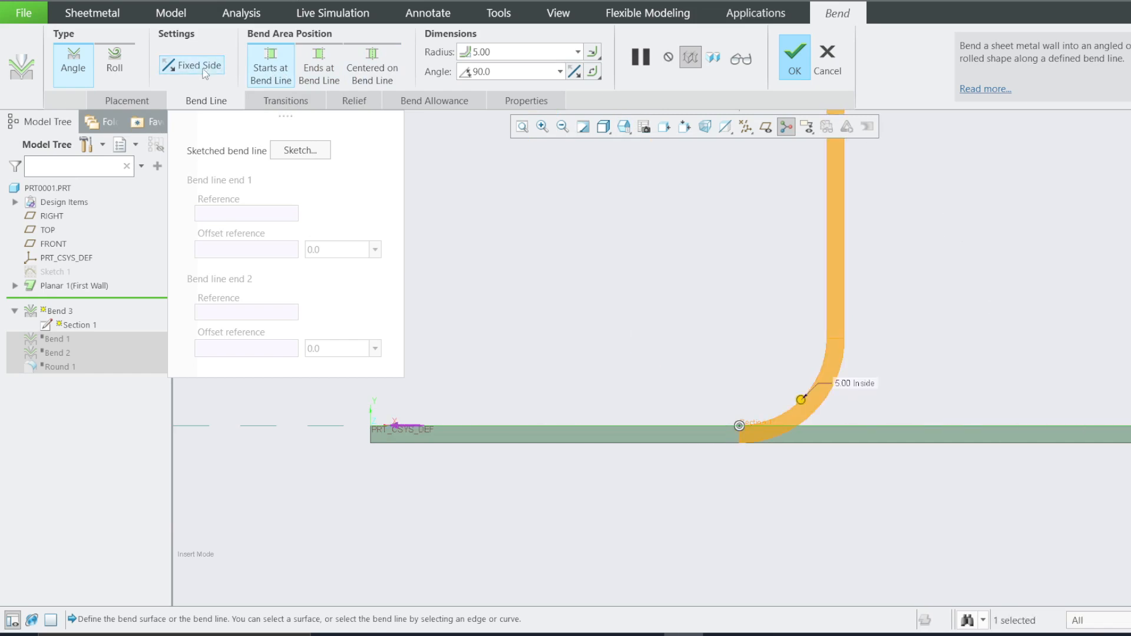
pyautogui.scroll(-5, 1009, 458)
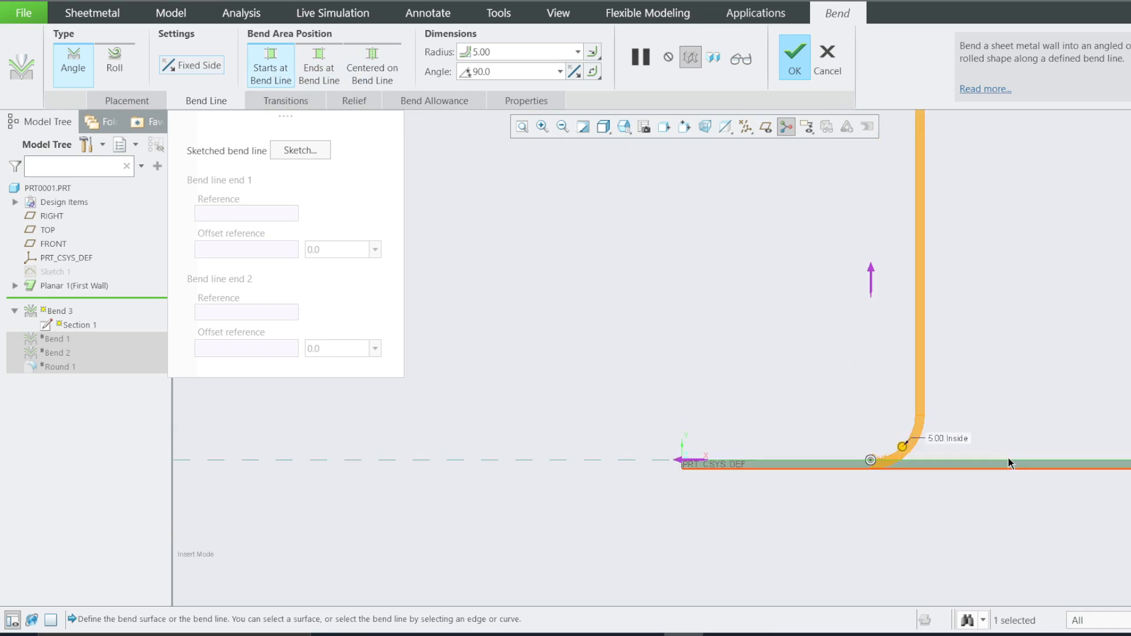
pyautogui.scroll(-6, 1104, 284)
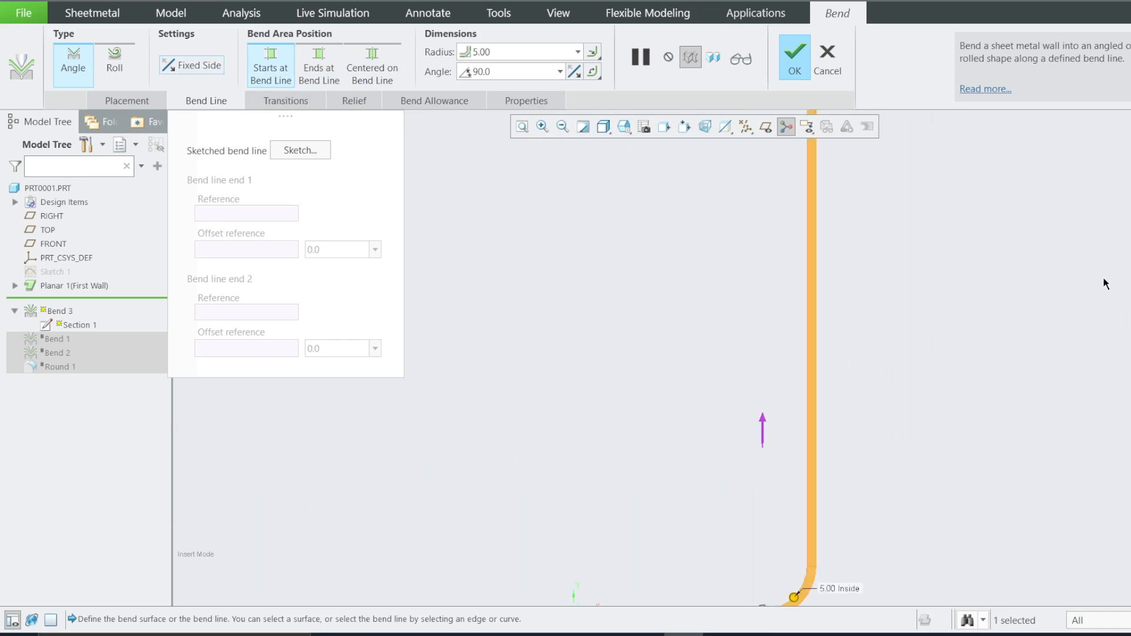
pyautogui.scroll(5, 783, 318)
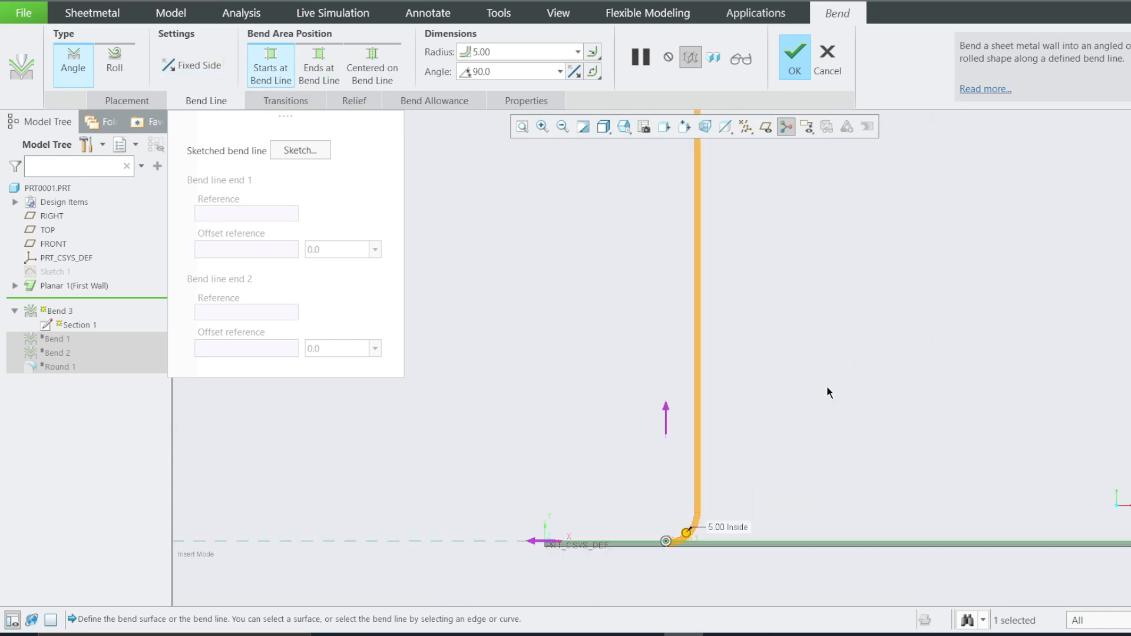
pyautogui.moveTo(825, 388); pyautogui.dragTo(793, 398, button='middle')
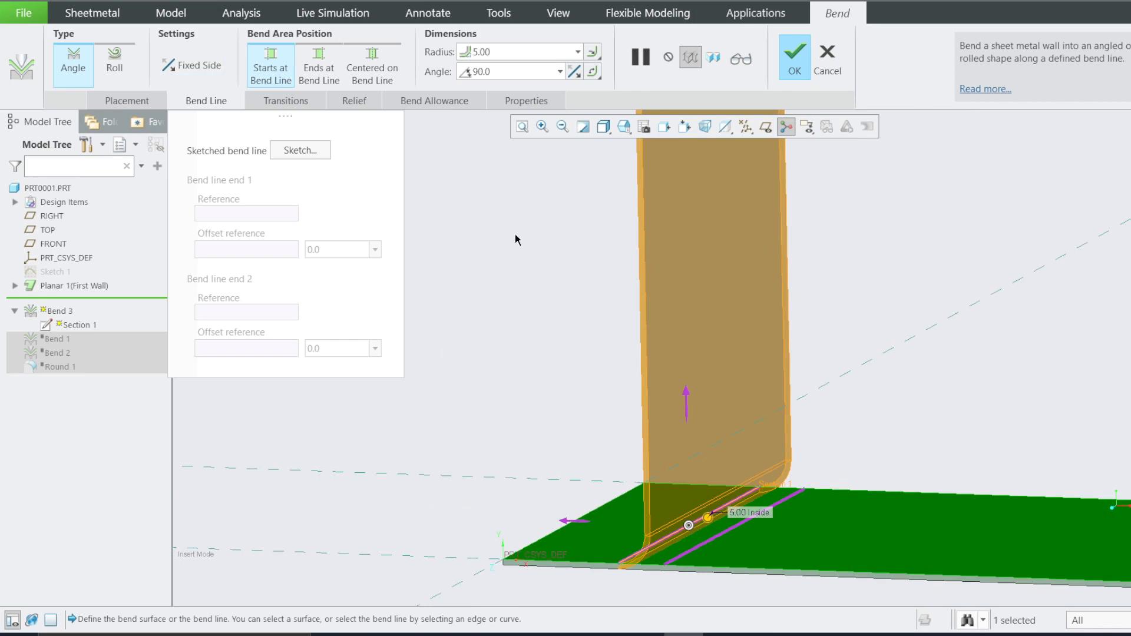
pyautogui.click(172, 69)
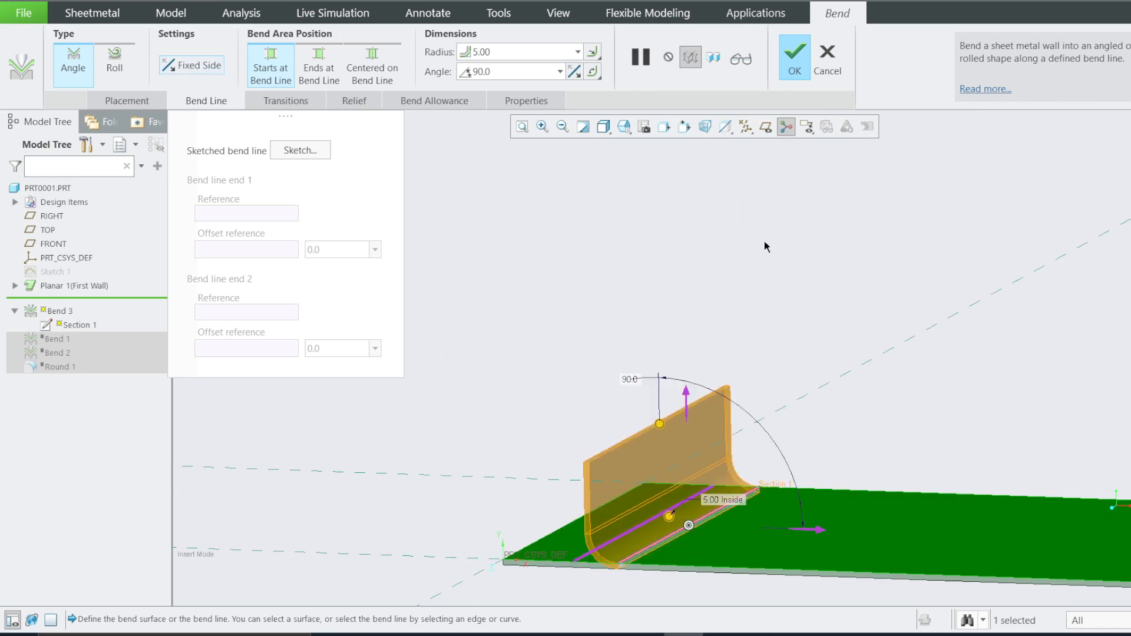
# - In the front view, look through the bend's transition and relief settings
pyautogui.click(624, 127)
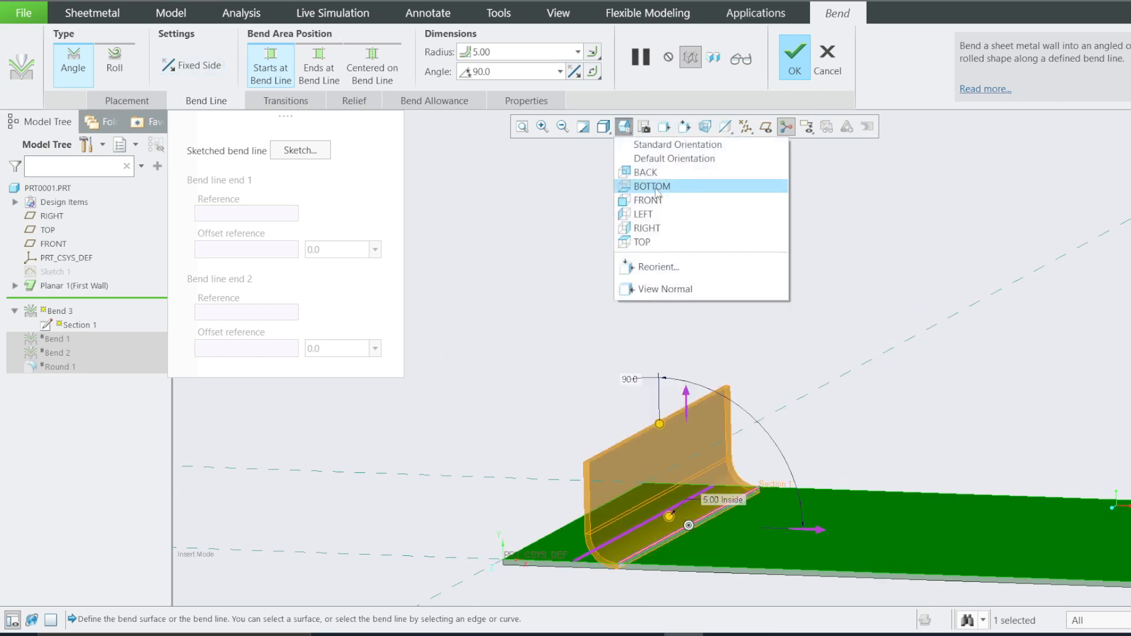
pyautogui.click(655, 200)
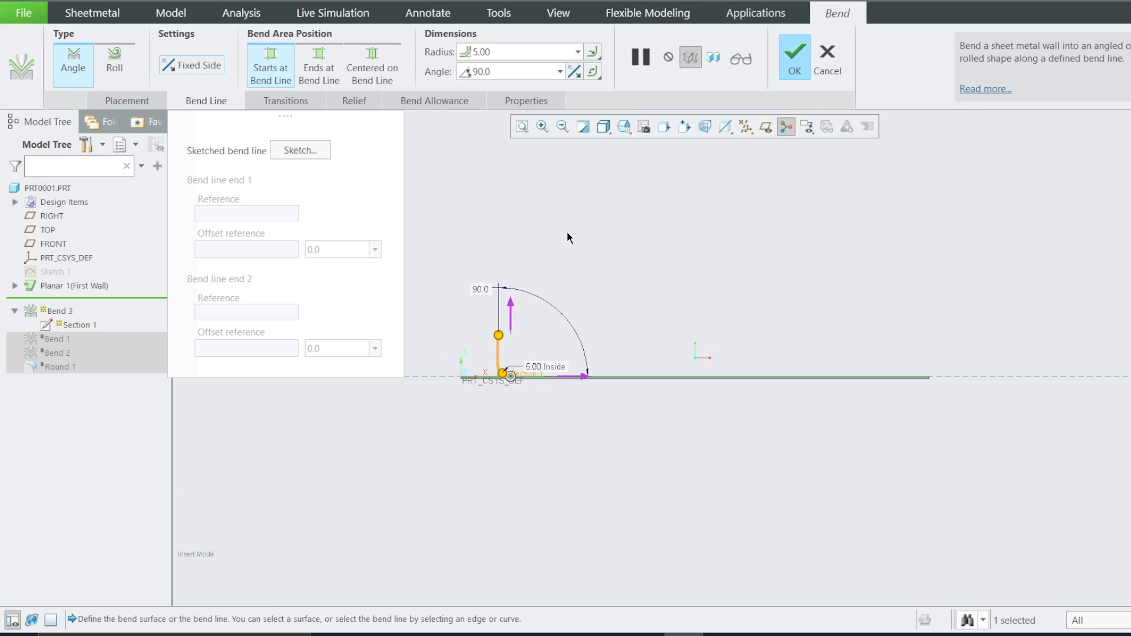
pyautogui.click(276, 103)
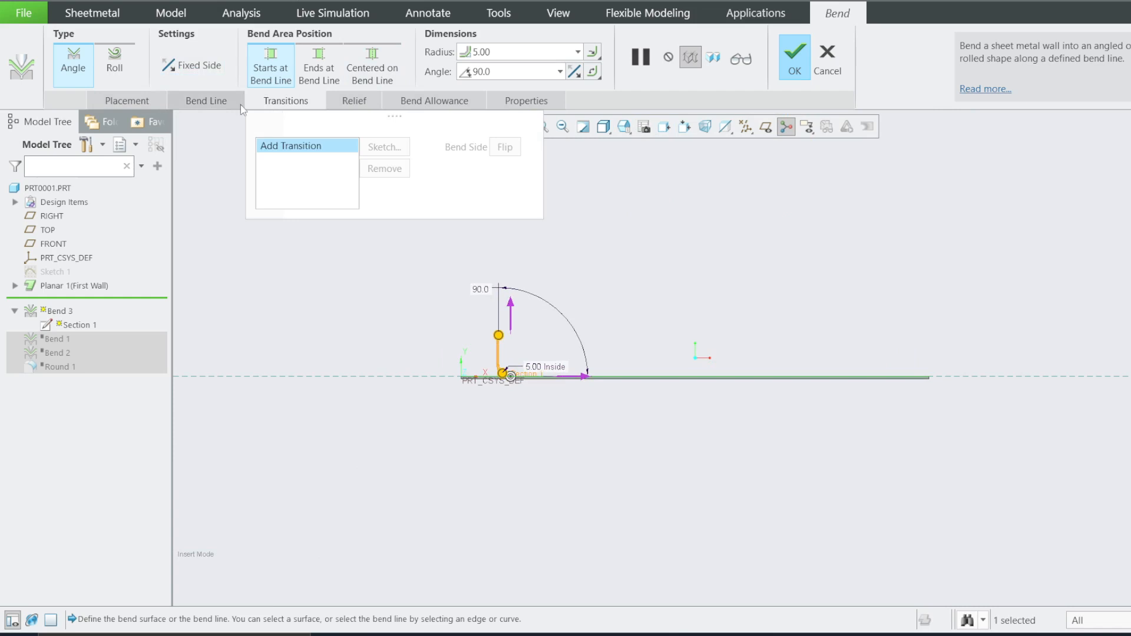
pyautogui.click(364, 101)
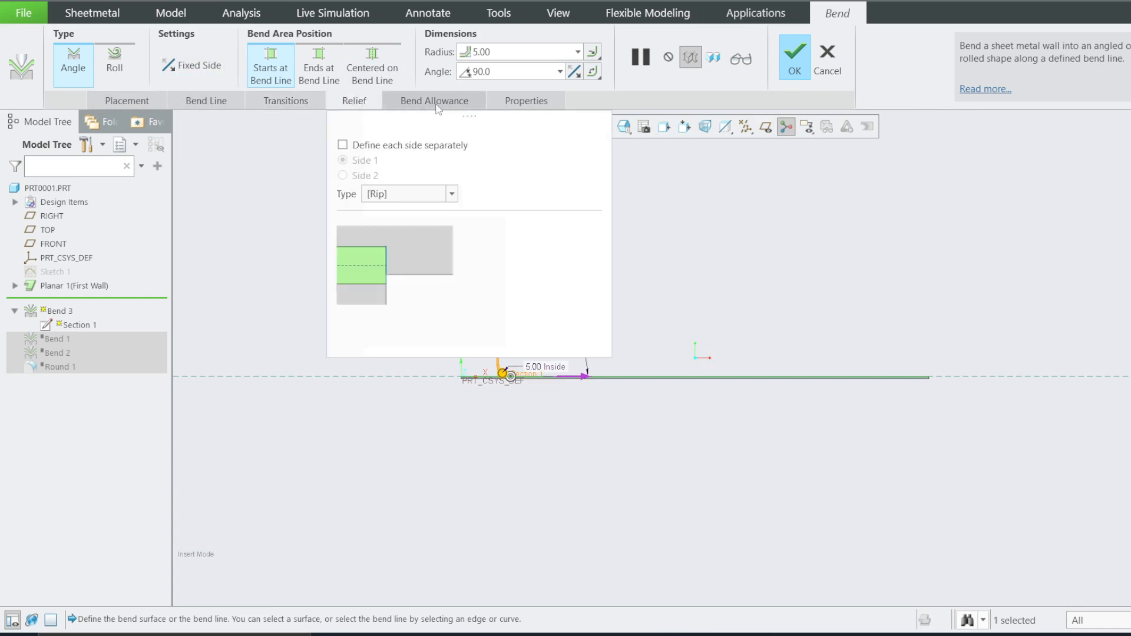
pyautogui.scroll(2, 962, 381)
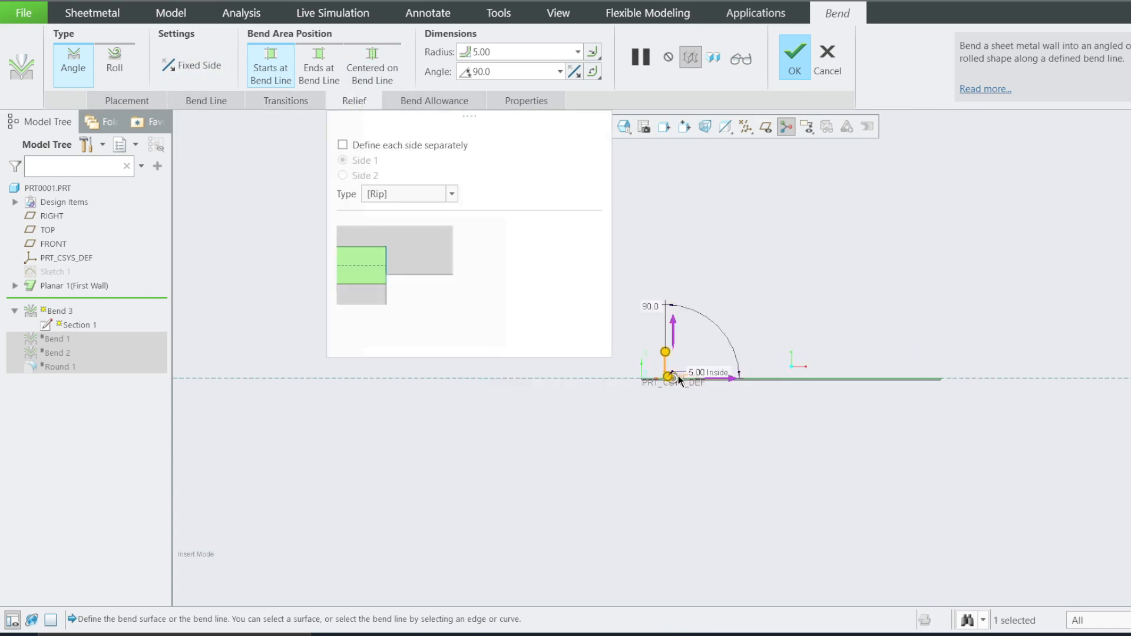
pyautogui.scroll(-4, 678, 377)
pyautogui.scroll(1, 717, 399)
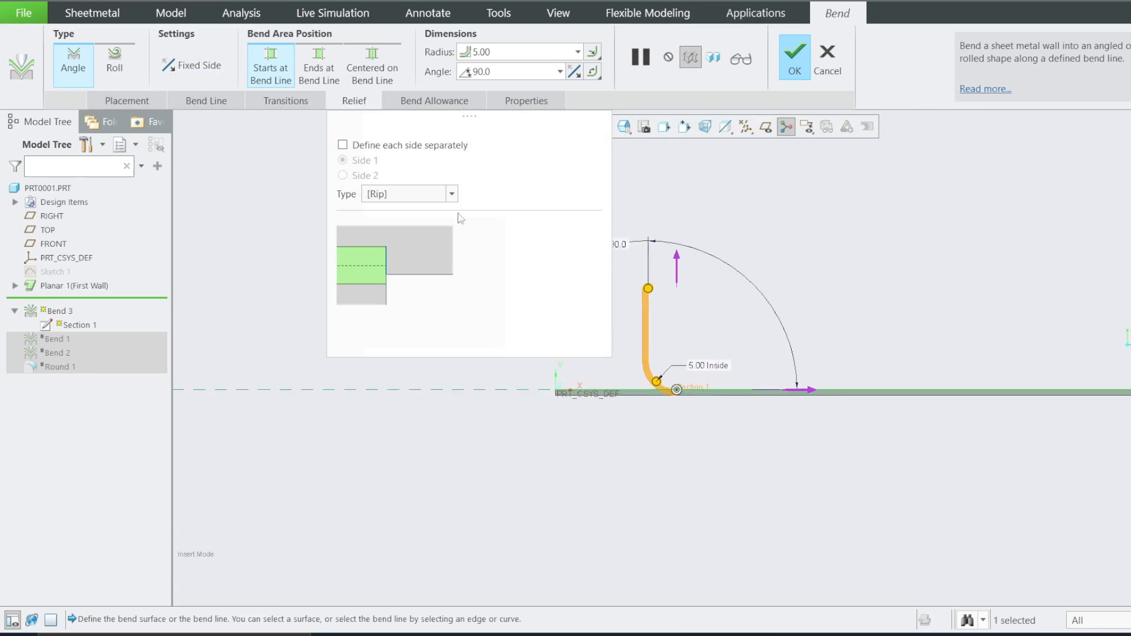
# - Rename the bend feature as BEND_3PP
pyautogui.click(530, 104)
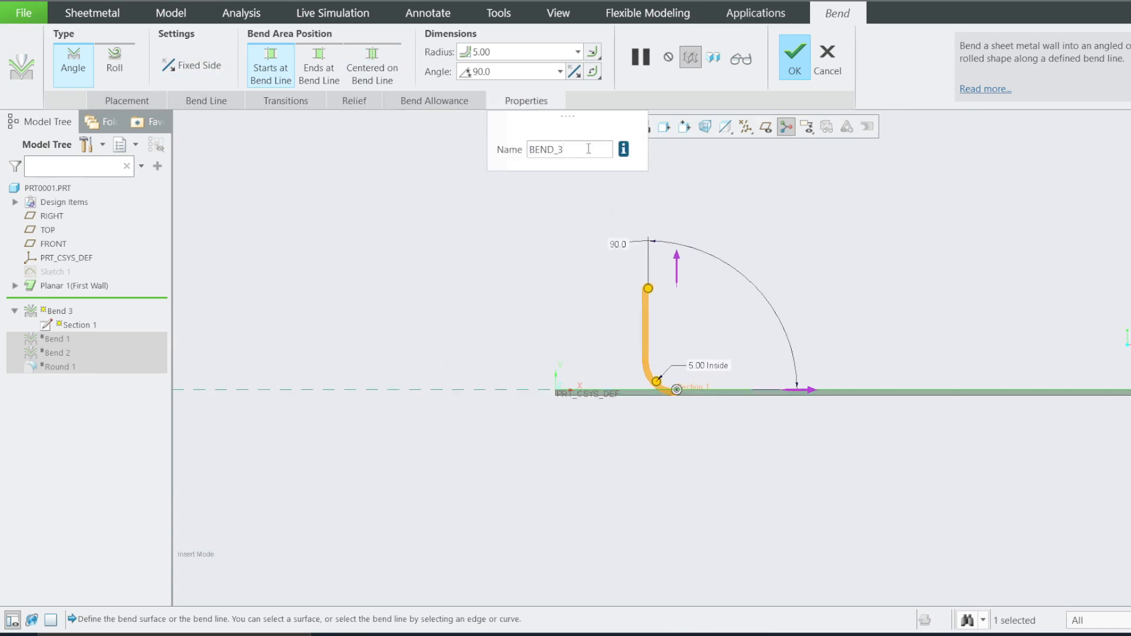
pyautogui.write('pp')
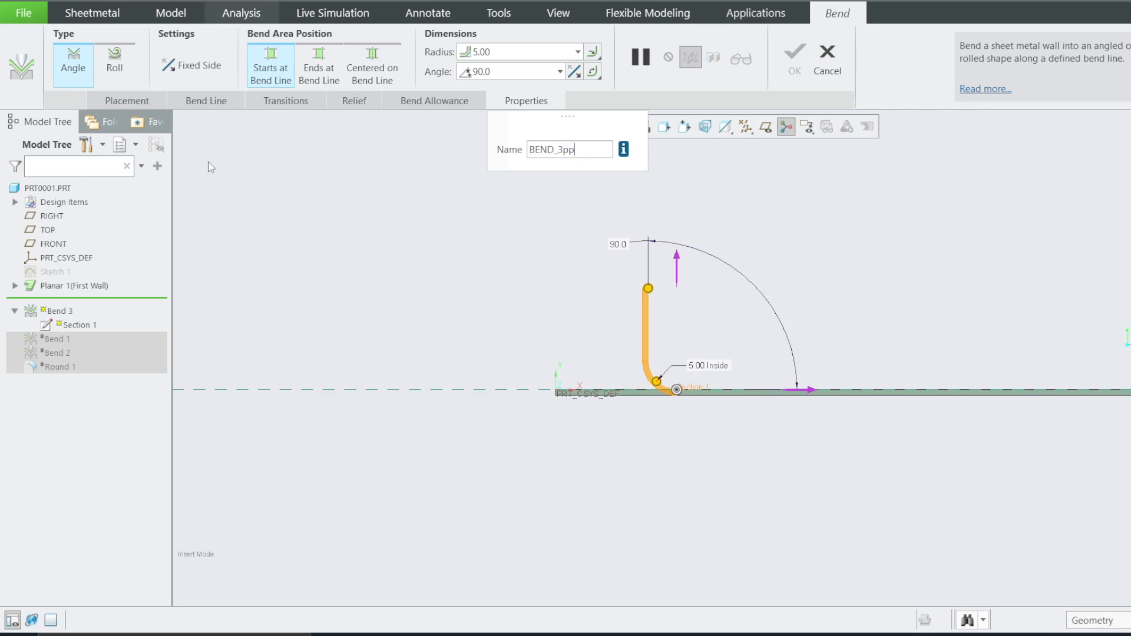
pyautogui.scroll(-2, 644, 277)
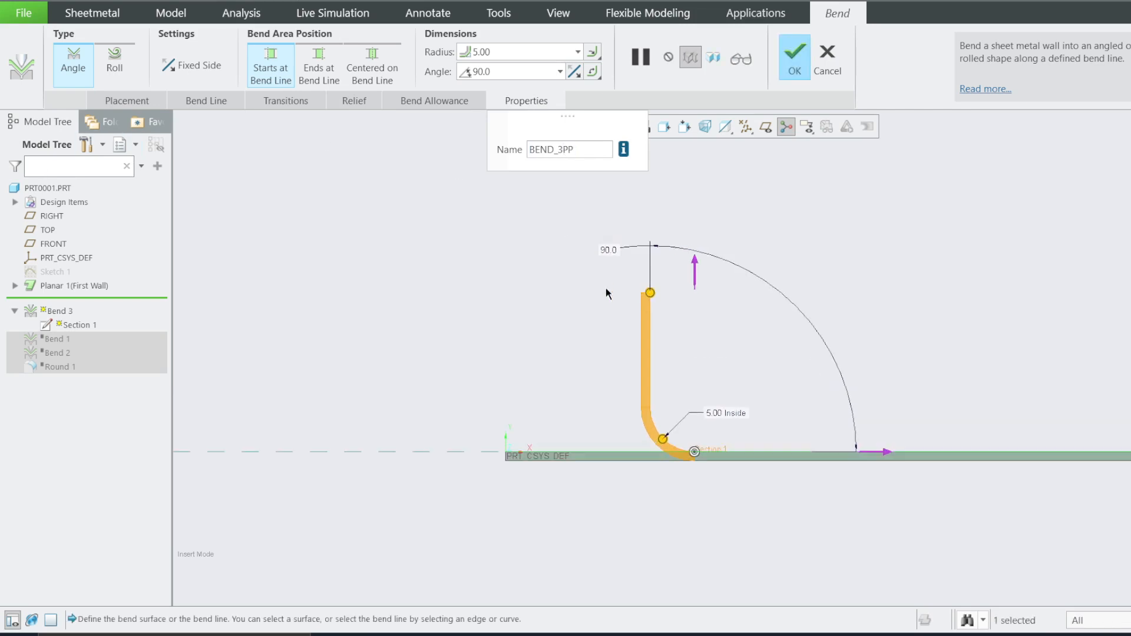
# - Complete the 90 degree bend in the default orientation, and clear the selection to inspect the bent wall
pyautogui.hotkey('ctrl', 'd')
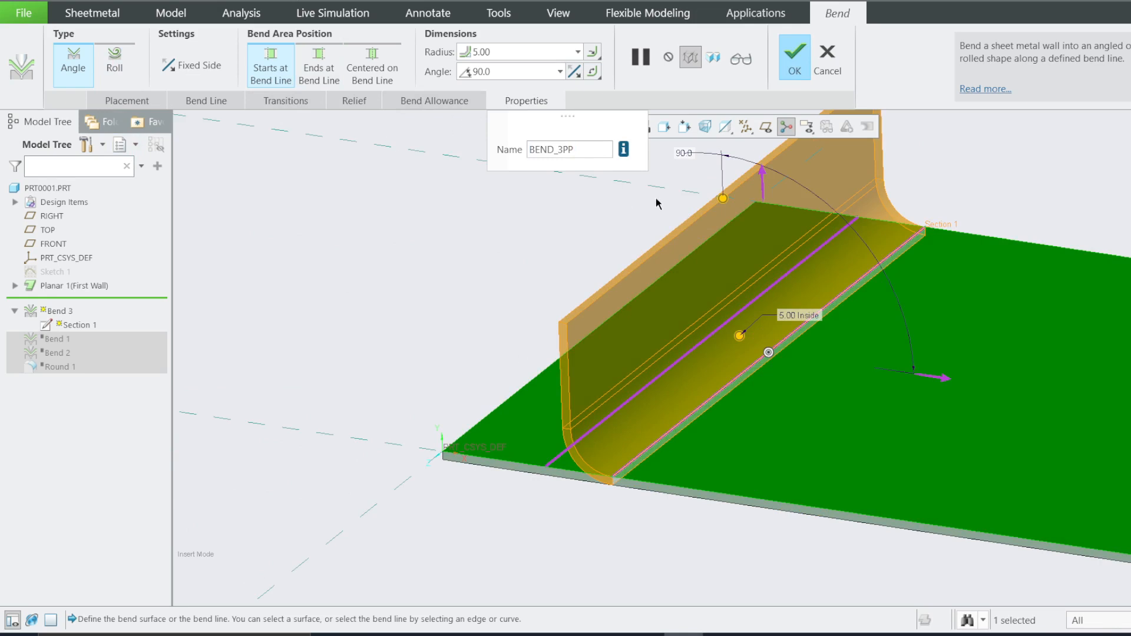
pyautogui.click(792, 62)
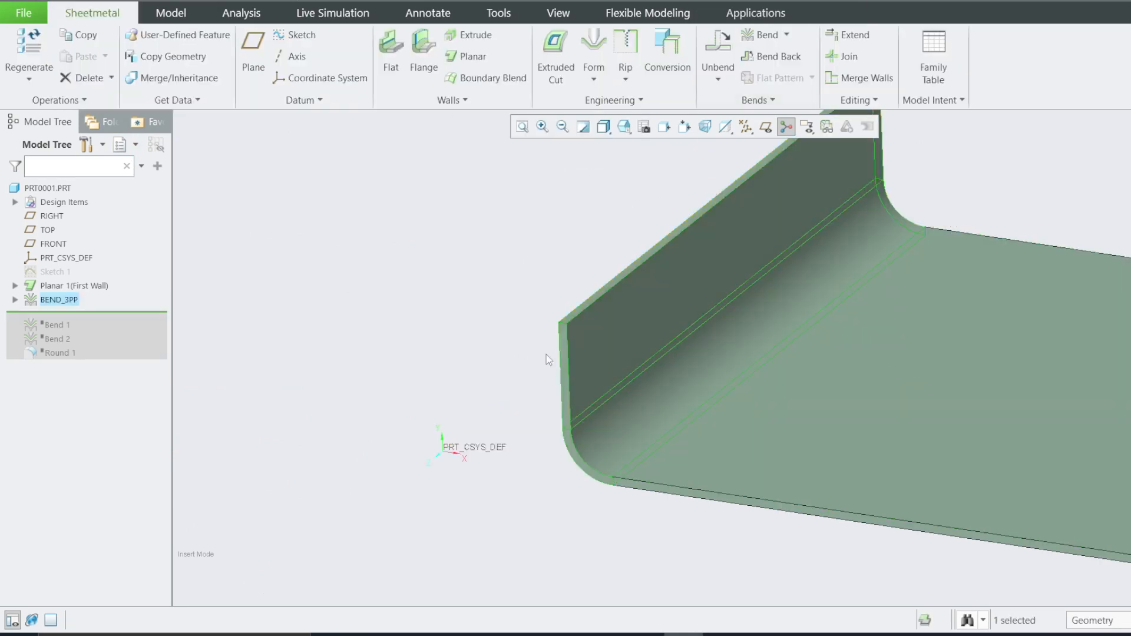
pyautogui.scroll(2, 370, 360)
pyautogui.scroll(-2, 807, 234)
pyautogui.click(832, 261)
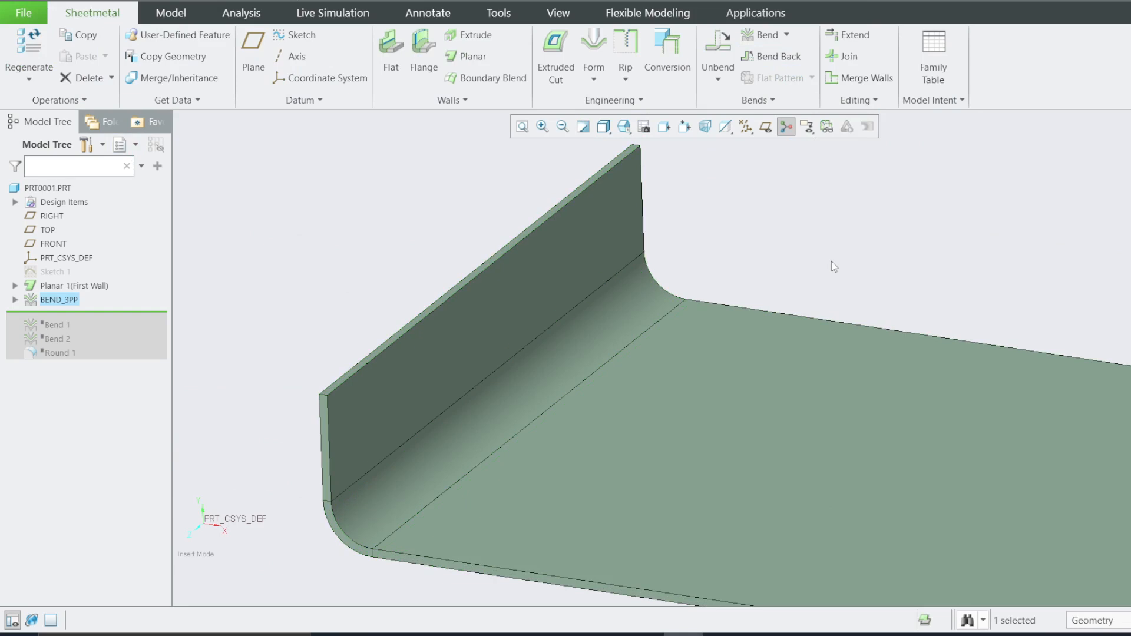